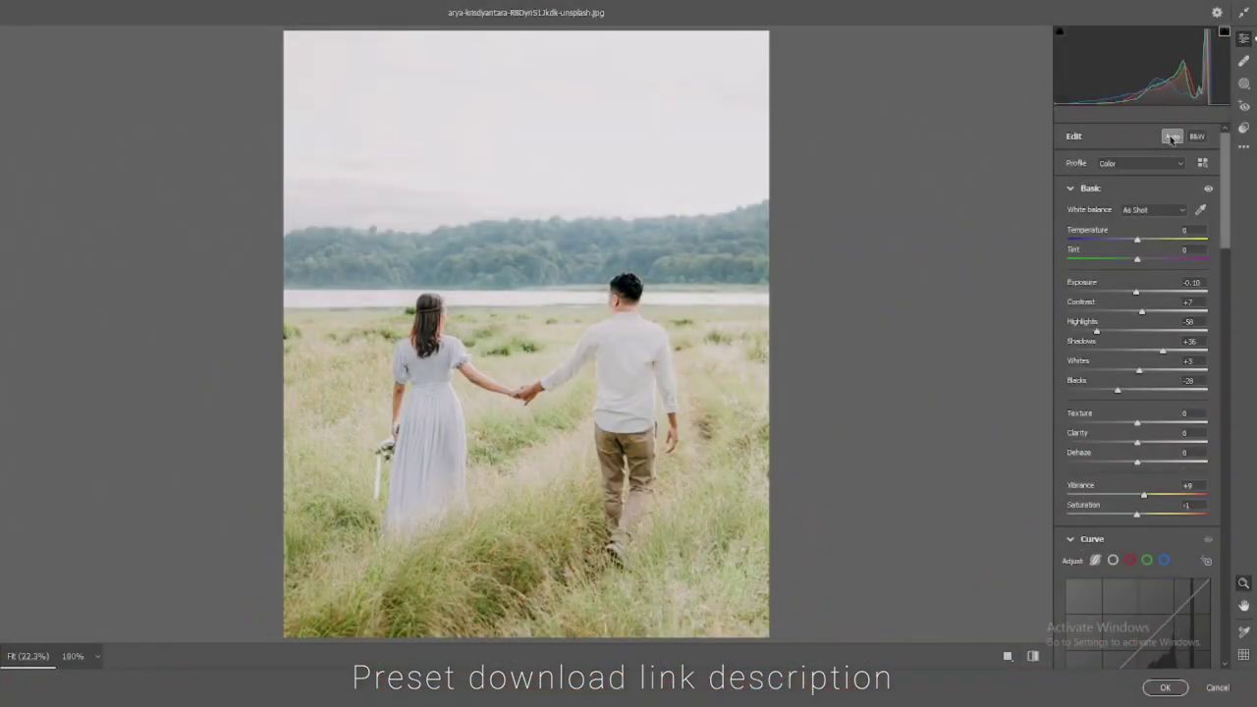
- Reset Exposure to zero and bring Highlights and Whites down
{"action": "double_click", "coordinate": [1136, 293]}
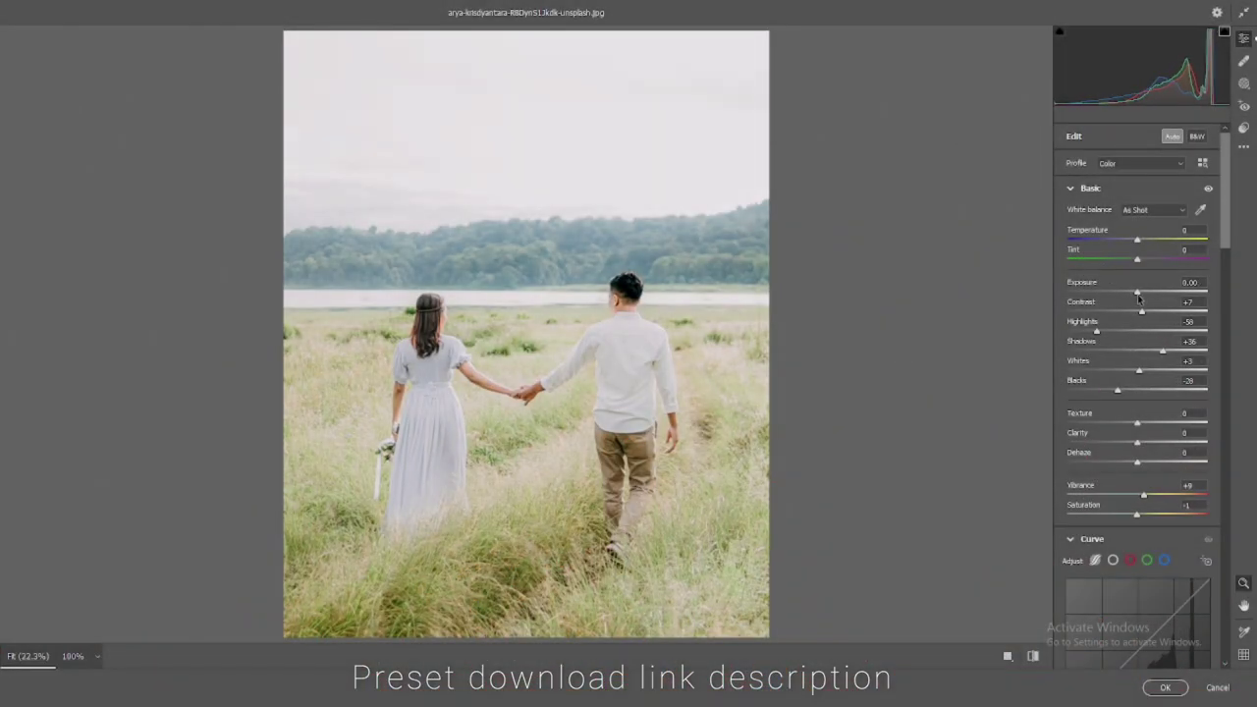
{"action": "left_click_drag", "start_coordinate": [1096, 331], "coordinate": [1093, 332]}
{"action": "left_click_drag", "start_coordinate": [1138, 372], "coordinate": [1136, 372]}
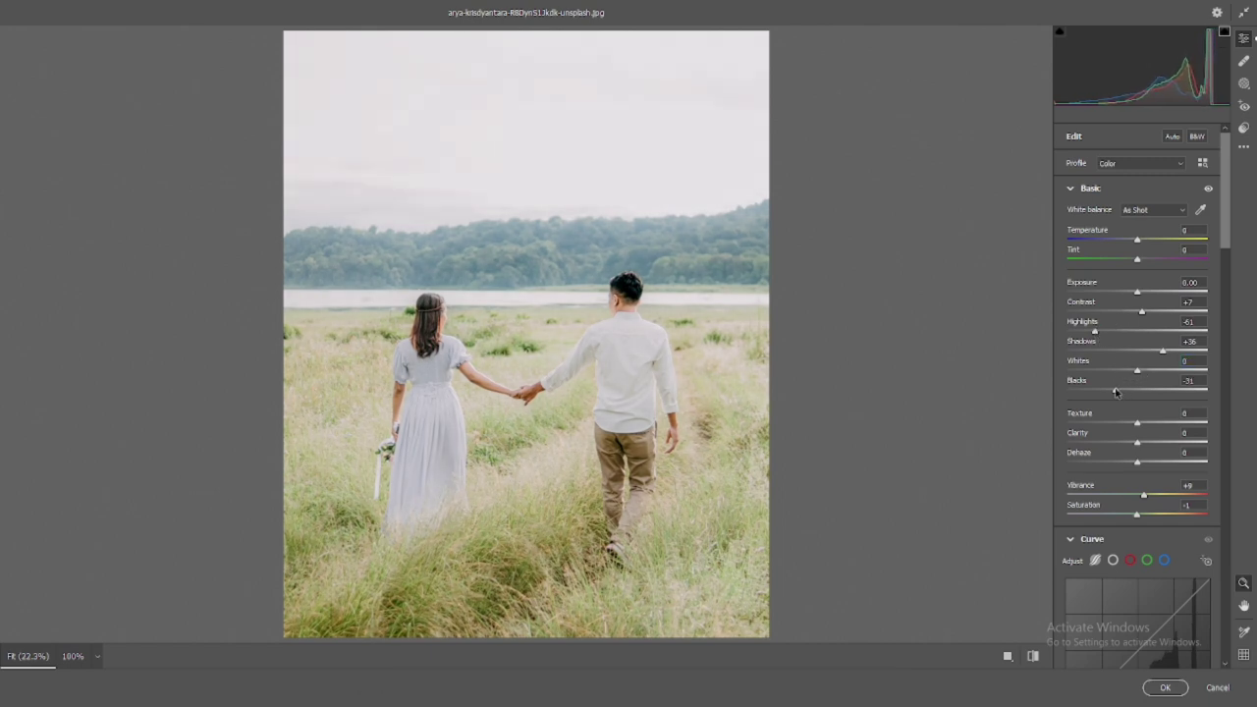
{"action": "left_click_drag", "start_coordinate": [1141, 311], "coordinate": [1144, 293]}
{"action": "scroll", "coordinate": [1145, 293], "scroll_direction": "down", "scroll_amount": 2}
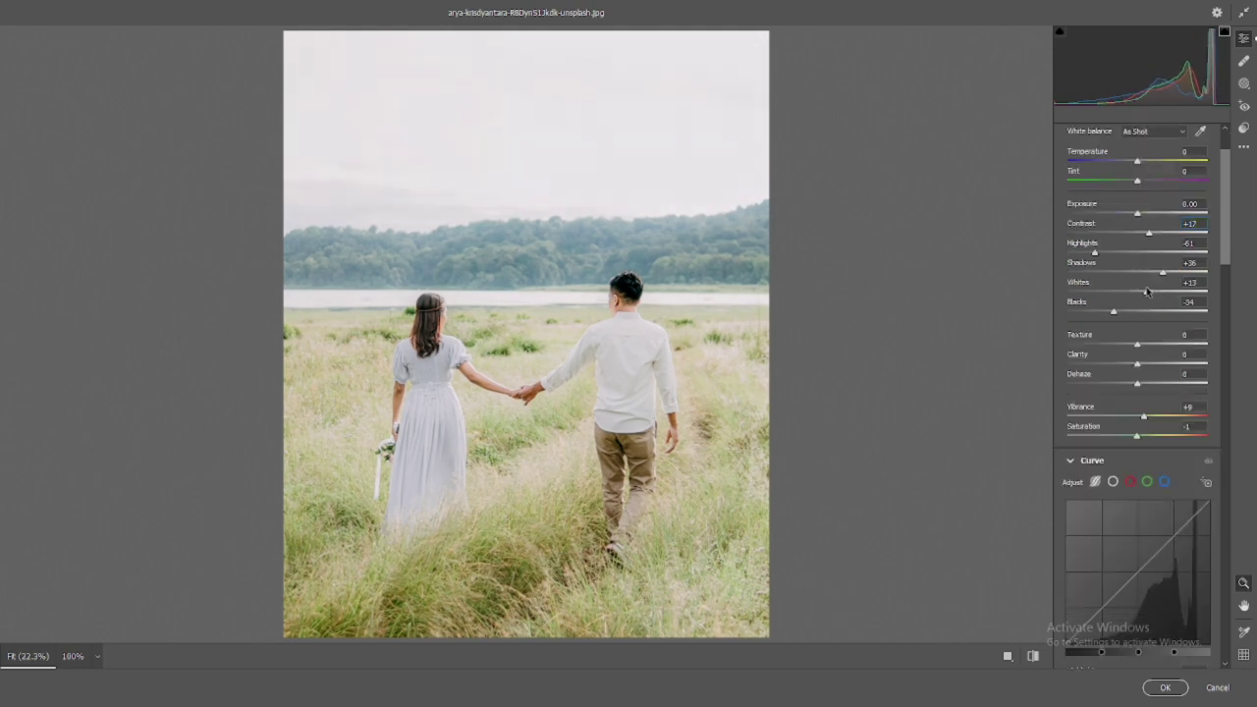
- Set Highlights -100, Contrast +20, Texture -13, Clarity +11 and Vibrance +25
{"action": "left_click_drag", "start_coordinate": [1094, 252], "coordinate": [1038, 245]}
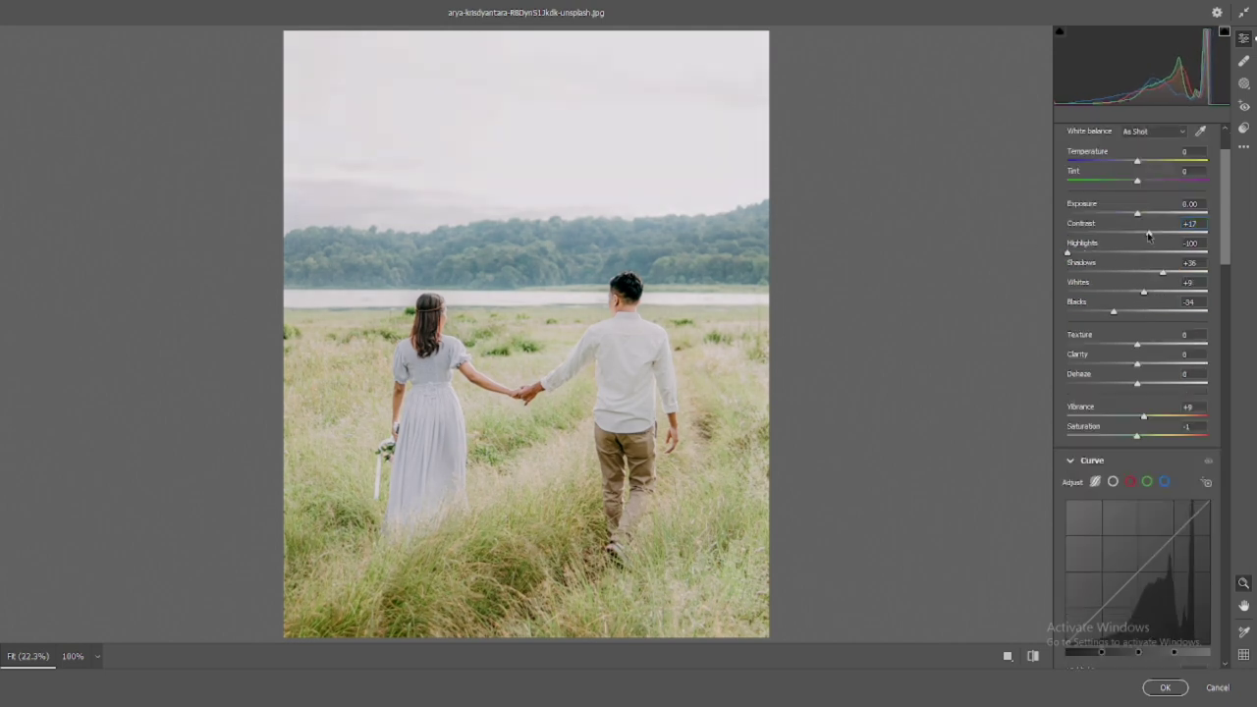
{"action": "left_click_drag", "start_coordinate": [1148, 232], "coordinate": [1149, 236]}
{"action": "left_click_drag", "start_coordinate": [1112, 311], "coordinate": [1116, 307]}
{"action": "left_click", "coordinate": [1161, 273]}
{"action": "left_click_drag", "start_coordinate": [1136, 364], "coordinate": [1127, 345]}
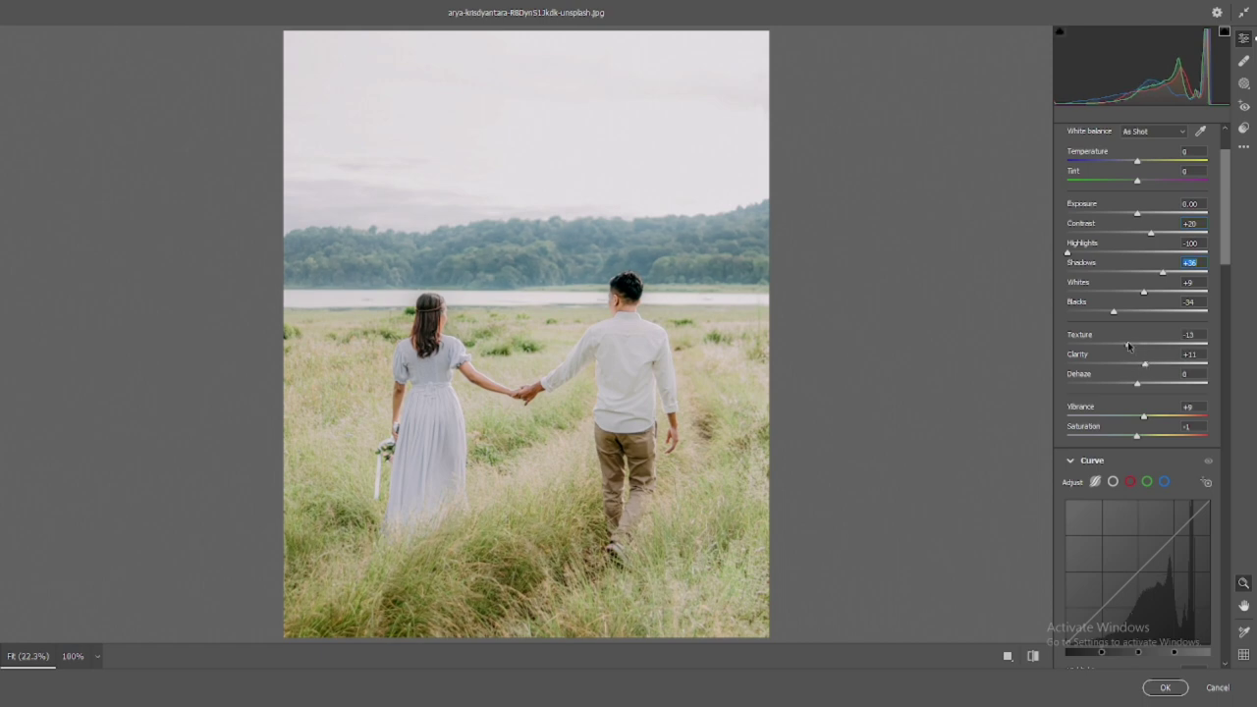
{"action": "left_click_drag", "start_coordinate": [1142, 417], "coordinate": [1154, 416]}
- Lower Saturation, set curve Darks +11 and Shadows -11, and add Sharpening 28 and Noise Reduction 17
{"action": "scroll", "coordinate": [1134, 409], "scroll_direction": "down", "scroll_amount": 5}
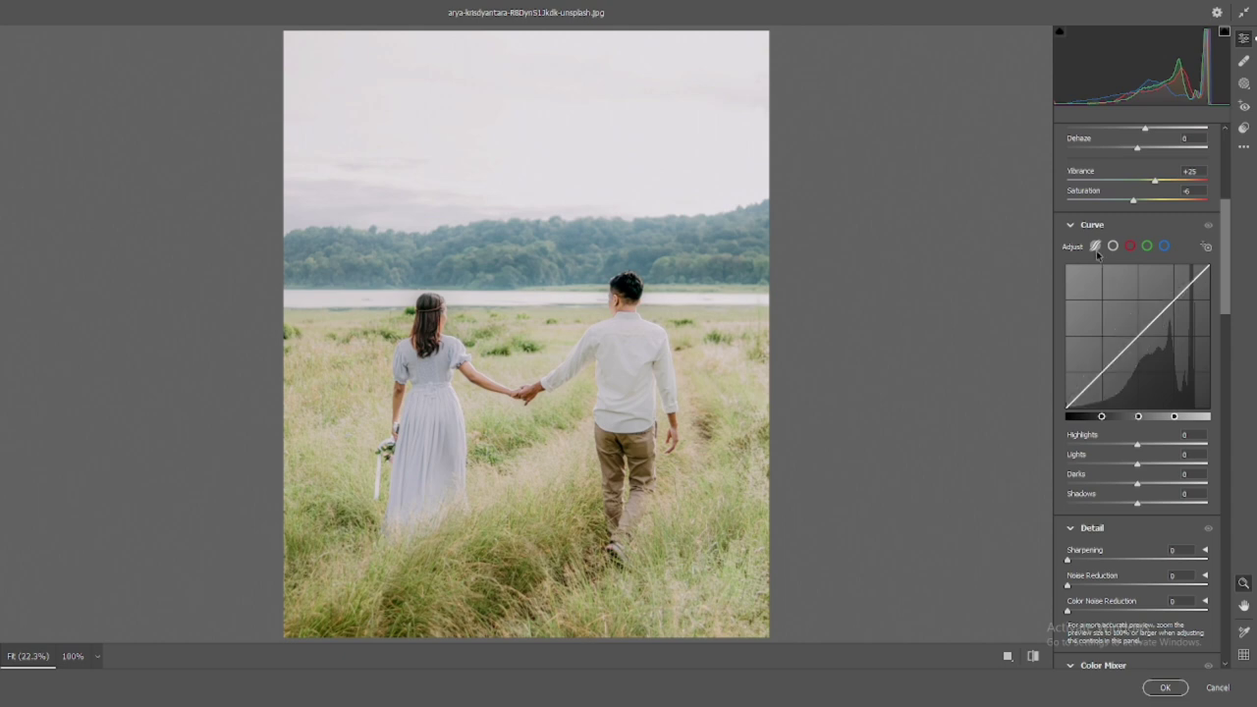
{"action": "left_click_drag", "start_coordinate": [1137, 483], "coordinate": [1129, 503]}
{"action": "scroll", "coordinate": [1091, 459], "scroll_direction": "down", "scroll_amount": 3}
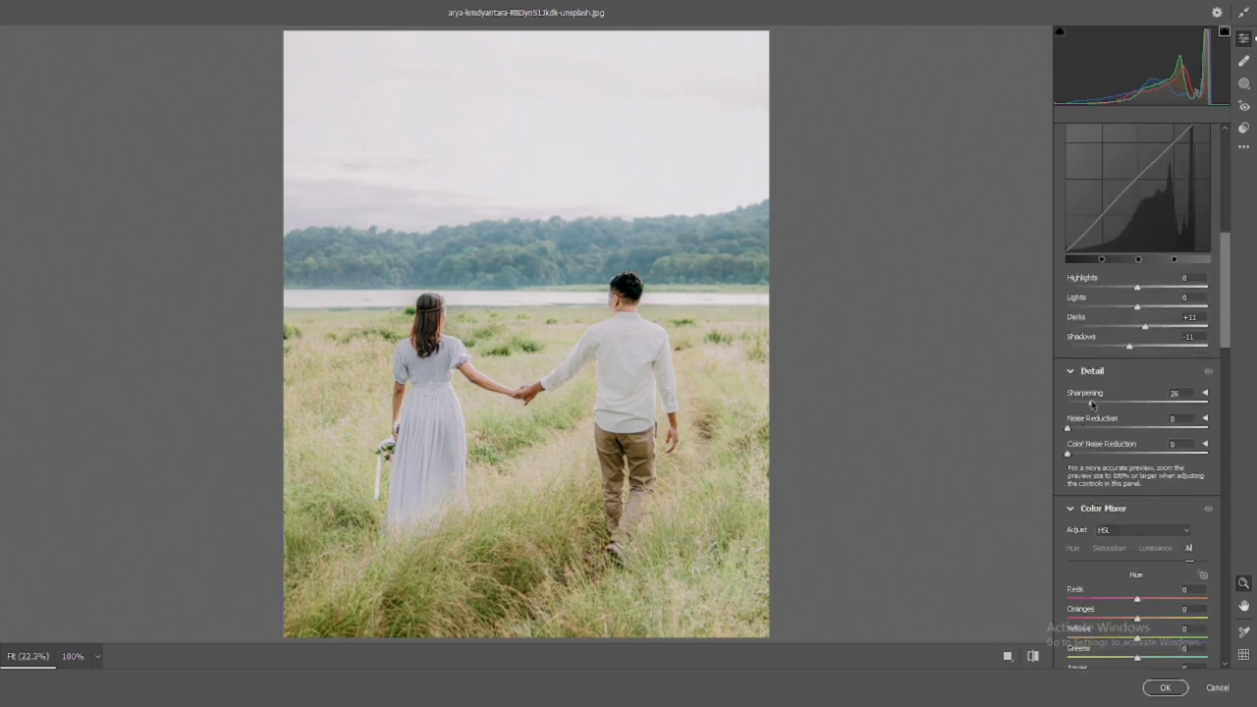
{"action": "mouse_move", "coordinate": [1067, 428]}
{"action": "left_mouse_down"}
{"action": "mouse_move", "coordinate": [1092, 428]}
{"action": "mouse_move", "coordinate": [1094, 453]}
{"action": "mouse_move", "coordinate": [1083, 440]}
{"action": "mouse_move", "coordinate": [1110, 443]}
{"action": "mouse_move", "coordinate": [1058, 479]}
{"action": "mouse_move", "coordinate": [1132, 497]}
{"action": "mouse_move", "coordinate": [1096, 480]}
{"action": "left_mouse_up"}
{"action": "scroll", "coordinate": [1138, 452], "scroll_direction": "down", "scroll_amount": 3}
- Set the Aquas hue to -70 and push the Purples hue to +100
{"action": "scroll", "coordinate": [1143, 358], "scroll_direction": "down", "scroll_amount": 1}
{"action": "scroll", "coordinate": [1142, 357], "scroll_direction": "down", "scroll_amount": 2}
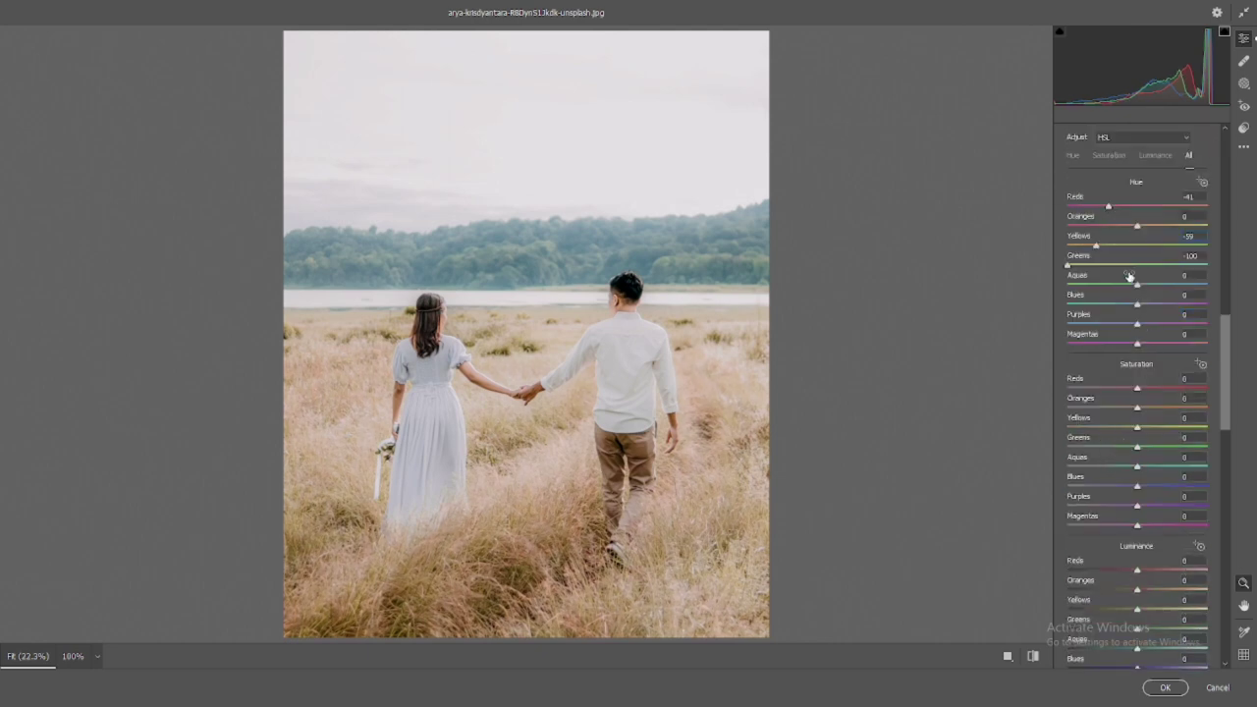
{"action": "mouse_move", "coordinate": [1136, 284]}
{"action": "left_mouse_down"}
{"action": "mouse_move", "coordinate": [1079, 275]}
{"action": "mouse_move", "coordinate": [1114, 284]}
{"action": "left_mouse_up"}
{"action": "left_click_drag", "start_coordinate": [1137, 324], "coordinate": [1255, 263]}
- Set saturation to Reds -15, Oranges +13, Yellows -41, and Greens and Aquas -43
{"action": "scroll", "coordinate": [1107, 366], "scroll_direction": "down", "scroll_amount": 3}
{"action": "left_click_drag", "start_coordinate": [1137, 230], "coordinate": [1142, 234]}
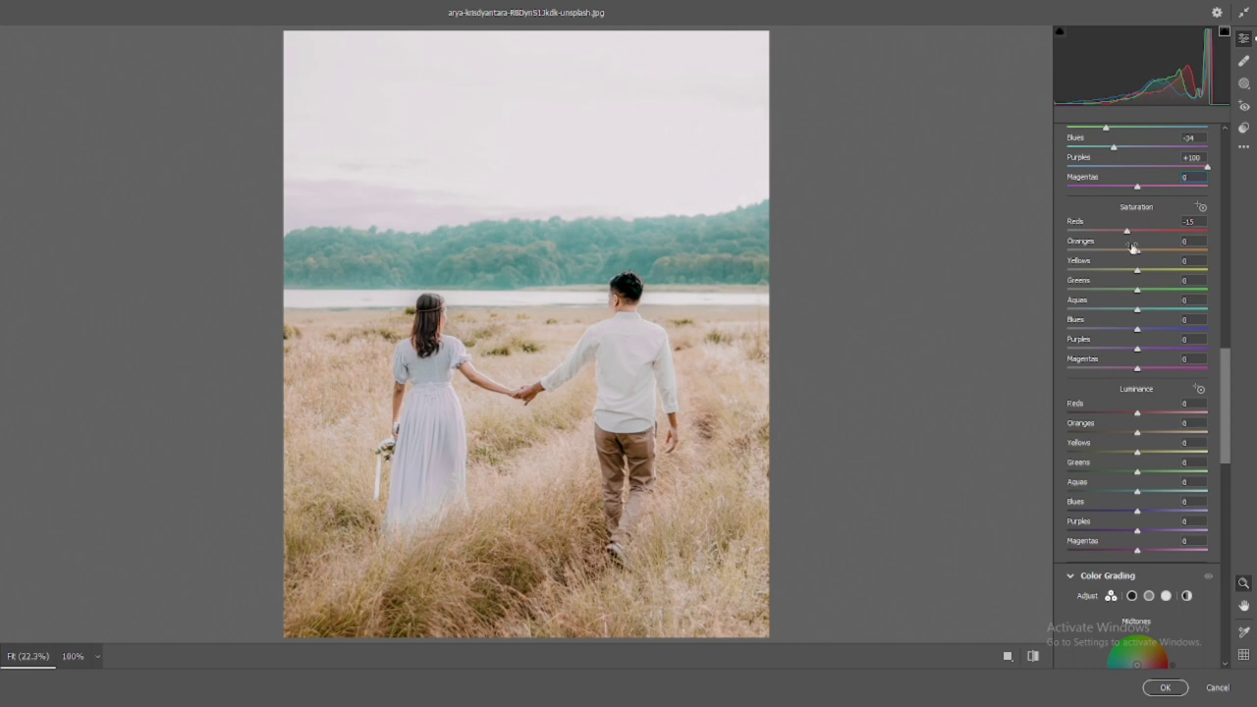
{"action": "double_click", "coordinate": [1178, 252]}
{"action": "mouse_move", "coordinate": [1139, 254]}
{"action": "left_mouse_down"}
{"action": "mouse_move", "coordinate": [1103, 269]}
{"action": "mouse_move", "coordinate": [1109, 288]}
{"action": "mouse_move", "coordinate": [1010, 280]}
{"action": "left_mouse_up"}
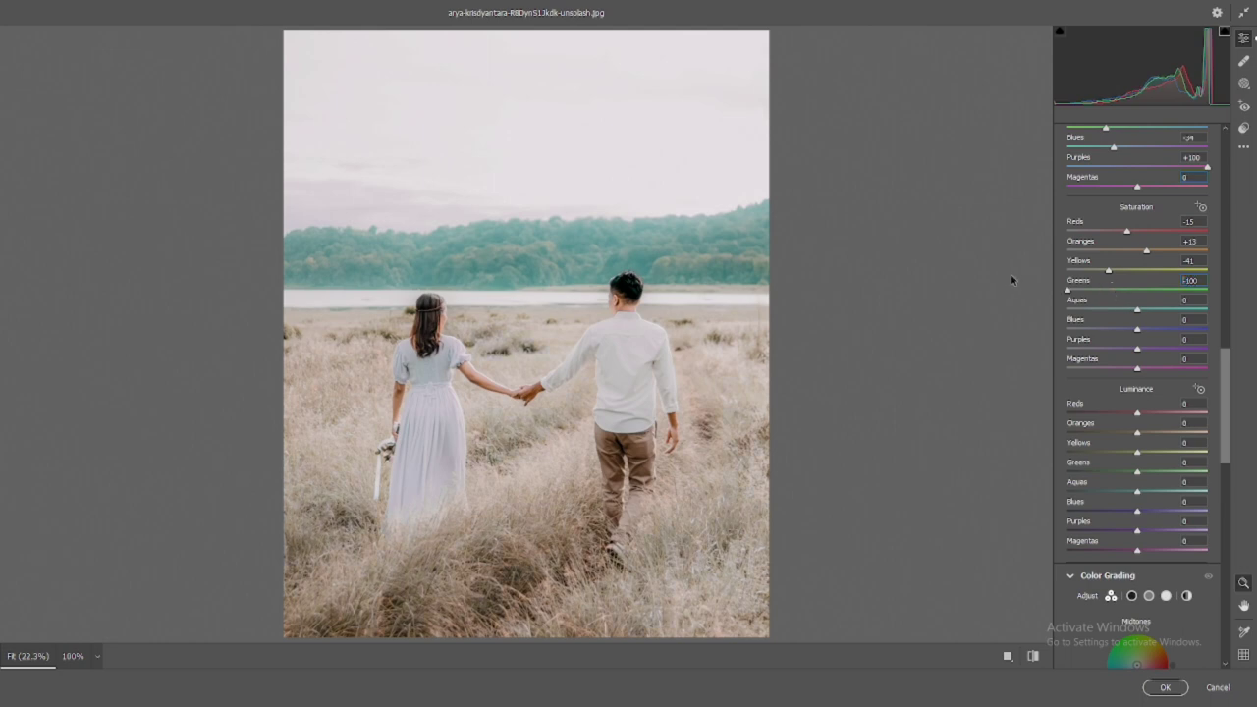
{"action": "mouse_move", "coordinate": [1097, 285]}
{"action": "left_mouse_down"}
{"action": "mouse_move", "coordinate": [1106, 307]}
{"action": "mouse_move", "coordinate": [1031, 318]}
{"action": "mouse_move", "coordinate": [1106, 328]}
{"action": "mouse_move", "coordinate": [1084, 348]}
{"action": "mouse_move", "coordinate": [1109, 348]}
{"action": "mouse_move", "coordinate": [1108, 367]}
{"action": "left_mouse_up"}
- Set luminance to Oranges +16, Yellows -34, Greens -69, Aquas -67, Blues -69, Purples -33, Magentas -27
{"action": "scroll", "coordinate": [1118, 345], "scroll_direction": "down", "scroll_amount": 3}
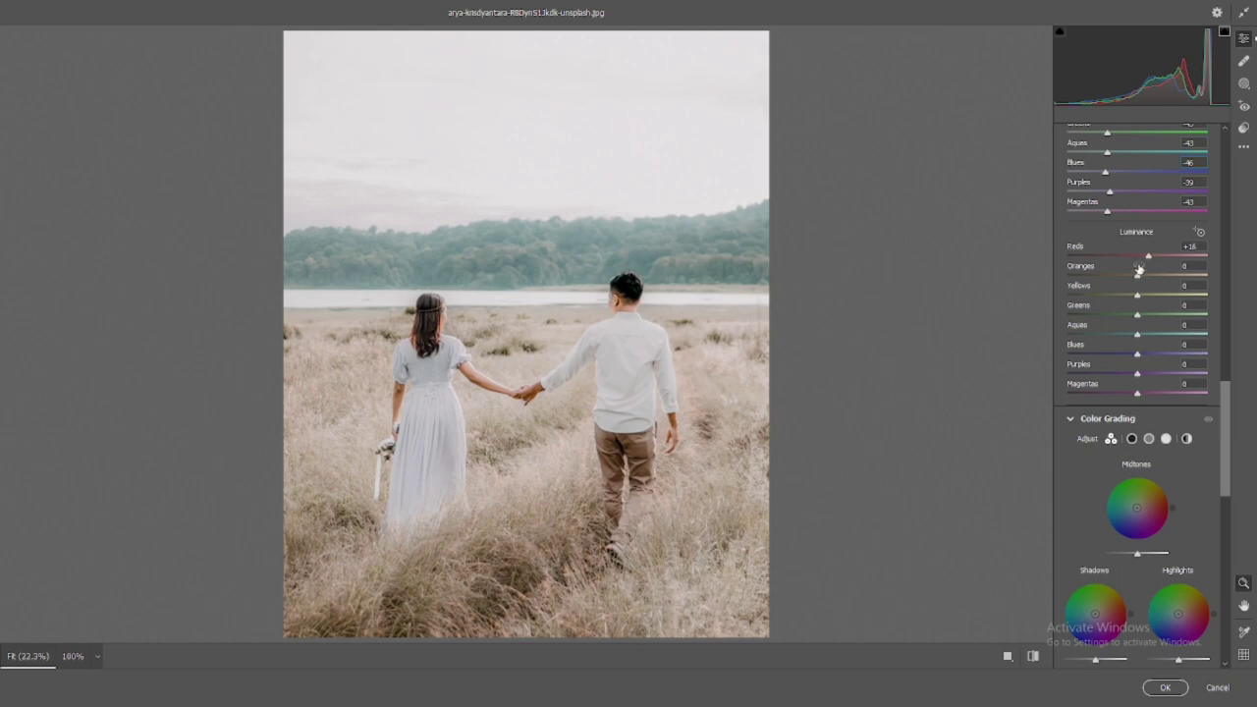
{"action": "mouse_move", "coordinate": [1138, 271]}
{"action": "left_mouse_down"}
{"action": "mouse_move", "coordinate": [1120, 295]}
{"action": "mouse_move", "coordinate": [1045, 298]}
{"action": "mouse_move", "coordinate": [1114, 297]}
{"action": "mouse_move", "coordinate": [1047, 327]}
{"action": "left_mouse_up"}
{"action": "mouse_move", "coordinate": [1136, 354]}
{"action": "left_mouse_down"}
{"action": "mouse_move", "coordinate": [1068, 350]}
{"action": "mouse_move", "coordinate": [1084, 334]}
{"action": "mouse_move", "coordinate": [1090, 351]}
{"action": "mouse_move", "coordinate": [1124, 349]}
{"action": "mouse_move", "coordinate": [1114, 345]}
{"action": "left_mouse_up"}
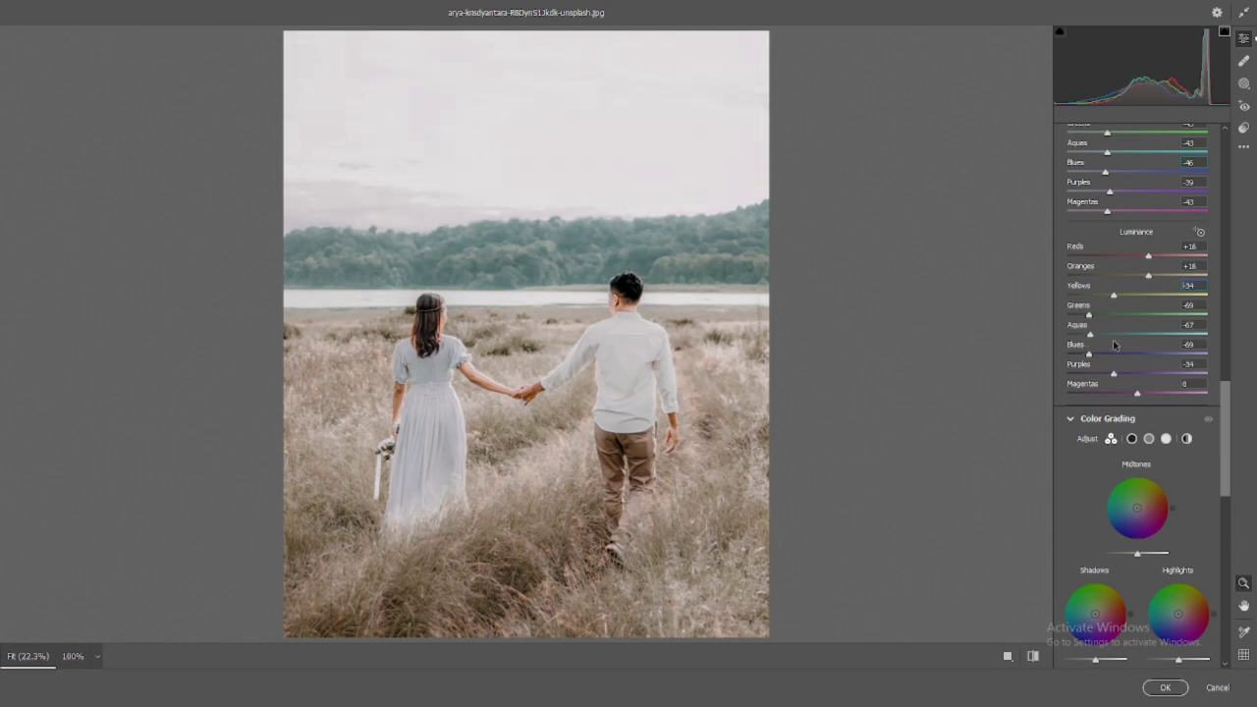
{"action": "mouse_move", "coordinate": [1135, 393]}
{"action": "left_mouse_down"}
{"action": "mouse_move", "coordinate": [1006, 339]}
{"action": "mouse_move", "coordinate": [1118, 350]}
{"action": "left_mouse_up"}
- Tint midtones warm, shadows blue (H 247, S 56) and highlights yellow-green around H 87
{"action": "scroll", "coordinate": [1120, 324], "scroll_direction": "down", "scroll_amount": 4}
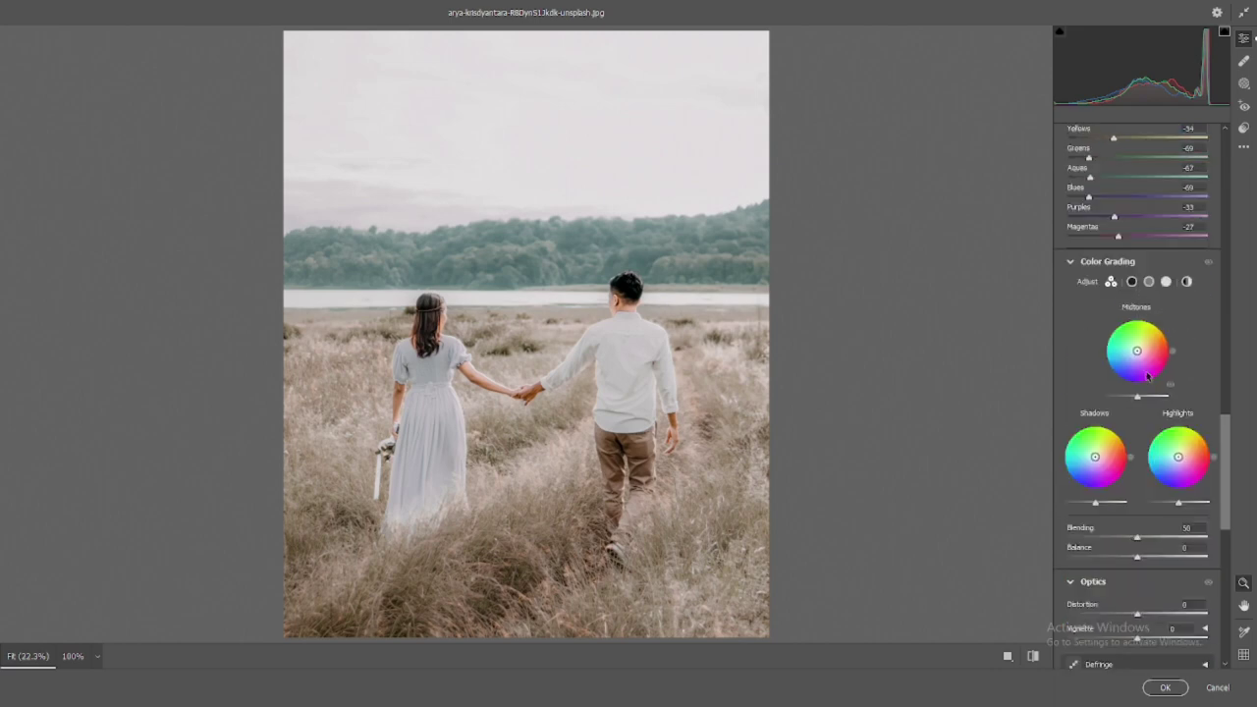
{"action": "left_click_drag", "start_coordinate": [1144, 347], "coordinate": [1188, 318]}
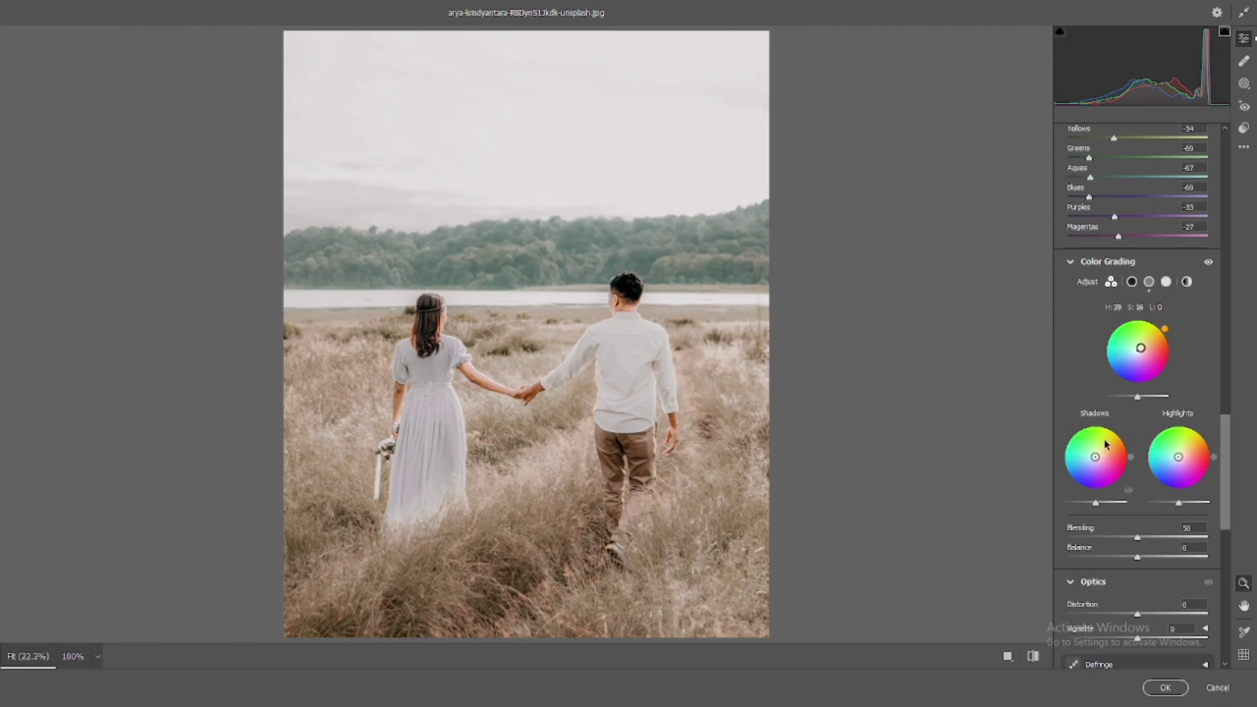
{"action": "left_click_drag", "start_coordinate": [1095, 462], "coordinate": [1092, 455]}
{"action": "left_click_drag", "start_coordinate": [1060, 461], "coordinate": [1074, 485]}
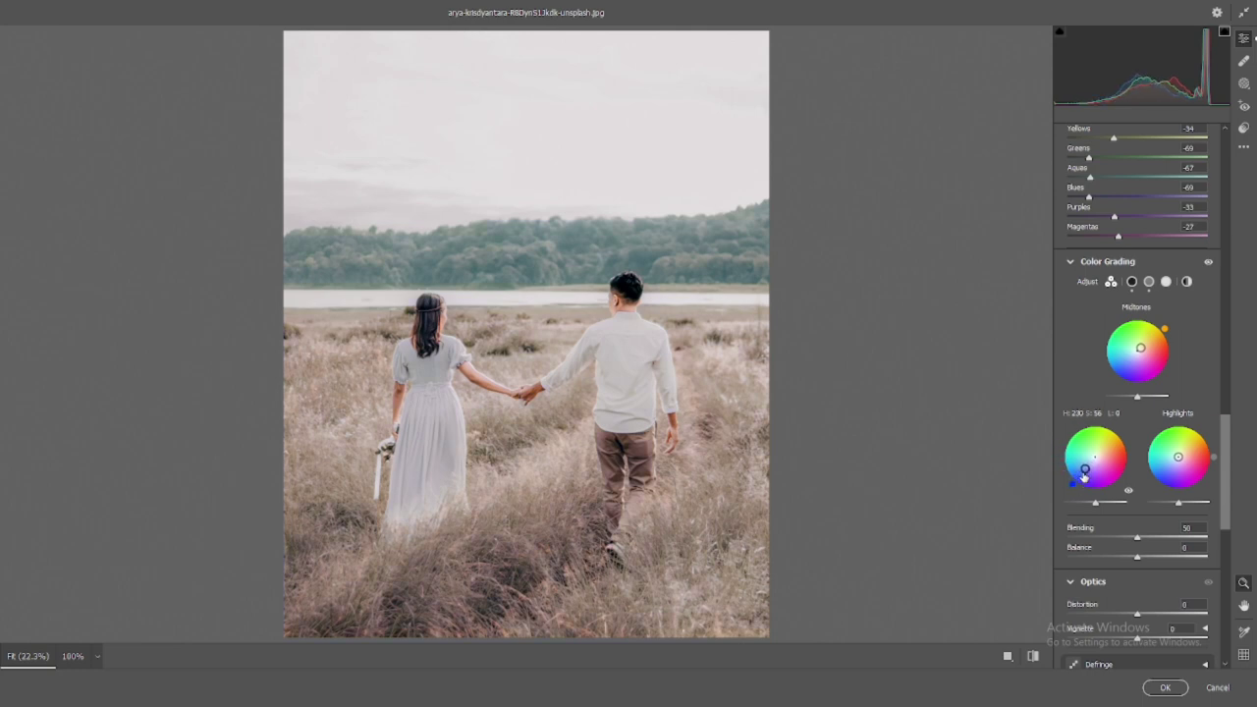
{"action": "mouse_move", "coordinate": [1073, 485]}
{"action": "left_mouse_down"}
{"action": "mouse_move", "coordinate": [1079, 428]}
{"action": "mouse_move", "coordinate": [1084, 495]}
{"action": "left_mouse_up"}
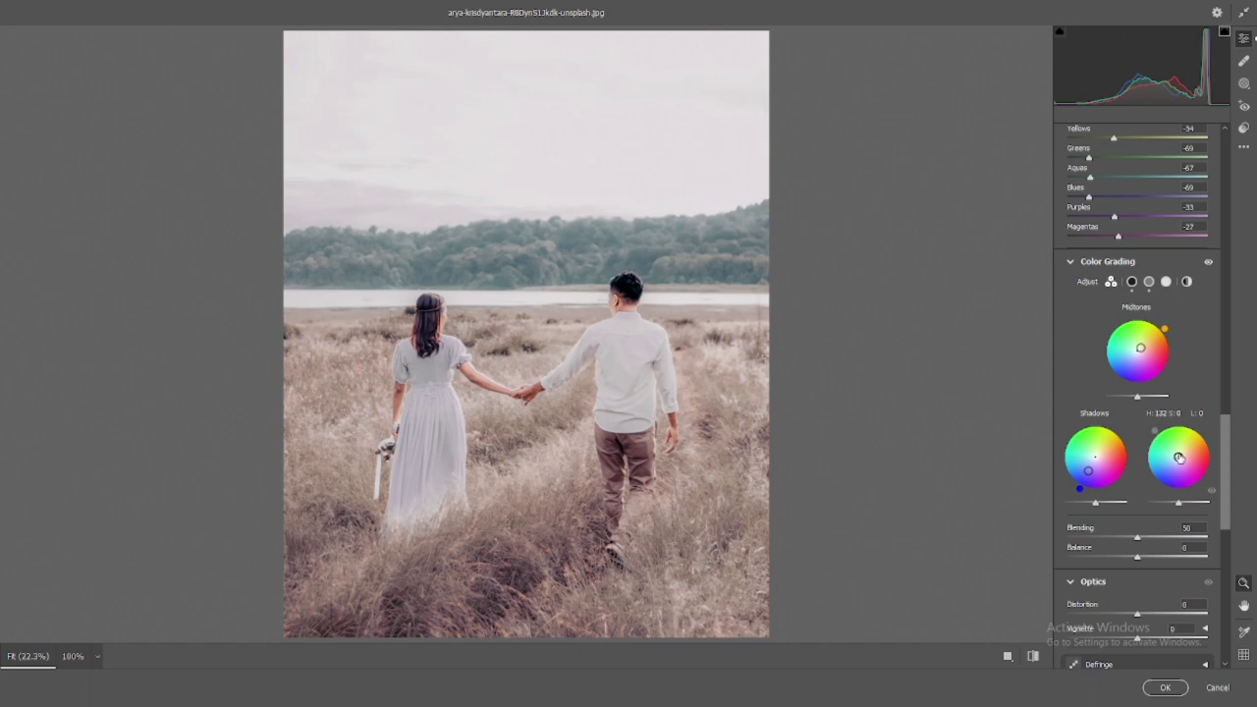
{"action": "left_click_drag", "start_coordinate": [1178, 456], "coordinate": [1171, 450]}
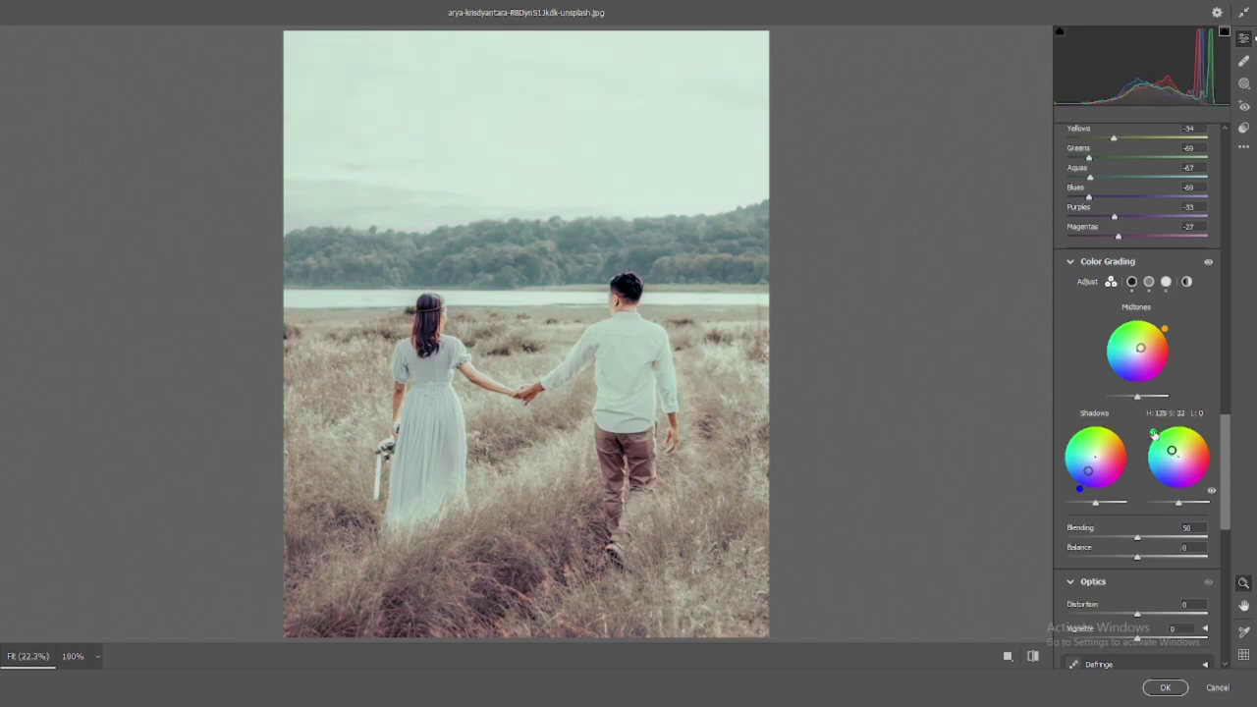
{"action": "left_click_drag", "start_coordinate": [1171, 449], "coordinate": [1181, 418]}
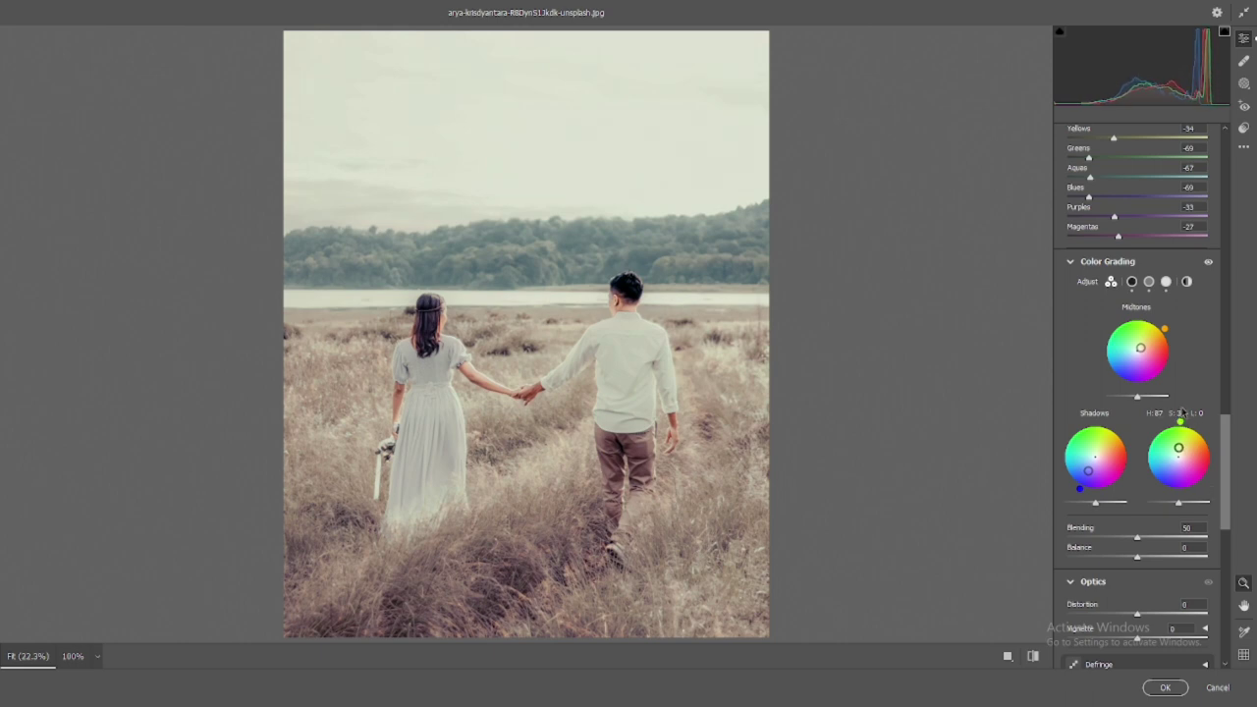
{"action": "scroll", "coordinate": [1182, 412], "scroll_direction": "down", "scroll_amount": 5}
- Set Calibration Shadows Tint +63, Red Primary Hue +32 and Green Primary Hue +48
{"action": "scroll", "coordinate": [1178, 403], "scroll_direction": "down", "scroll_amount": 5}
{"action": "scroll", "coordinate": [1168, 404], "scroll_direction": "down", "scroll_amount": 3}
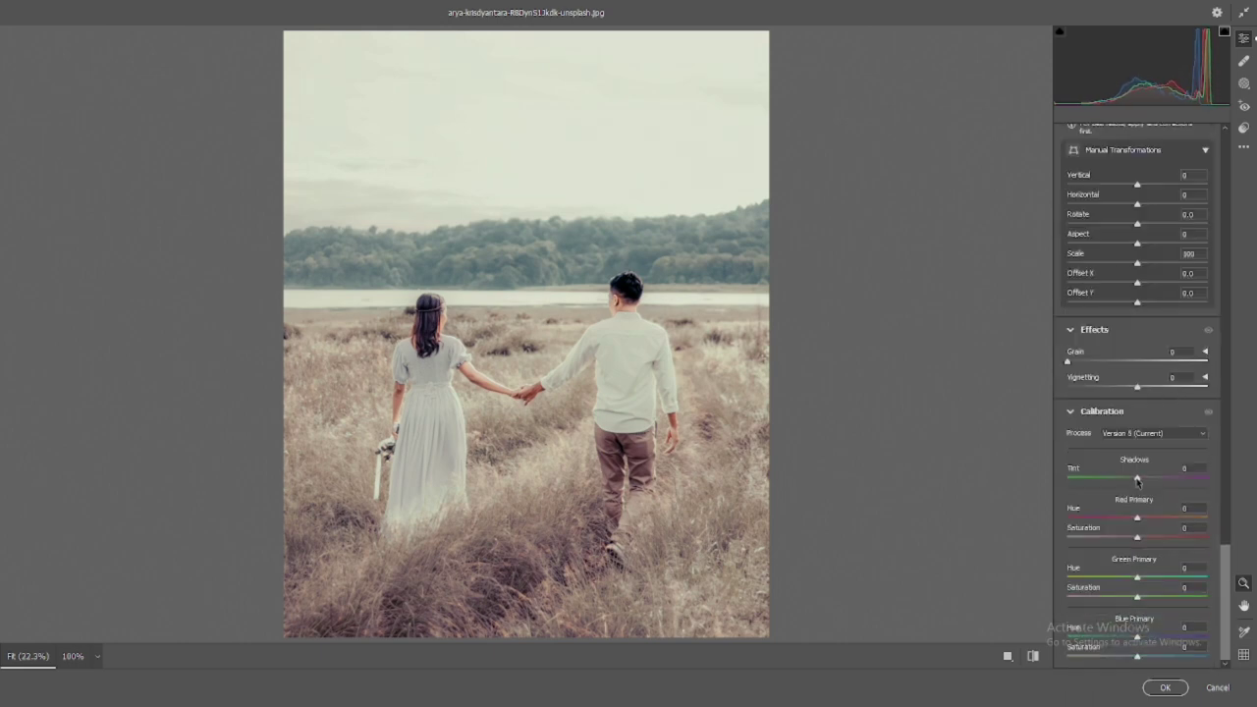
{"action": "left_click_drag", "start_coordinate": [1137, 480], "coordinate": [1232, 475]}
{"action": "mouse_move", "coordinate": [1137, 517]}
{"action": "left_mouse_down"}
{"action": "mouse_move", "coordinate": [1084, 518]}
{"action": "mouse_move", "coordinate": [1166, 520]}
{"action": "left_mouse_up"}
{"action": "left_click_drag", "start_coordinate": [1136, 575], "coordinate": [1177, 574]}
- Push Green Primary Hue higher and set Blue Primary Hue just below zero
{"action": "left_click_drag", "start_coordinate": [1137, 635], "coordinate": [1150, 635]}
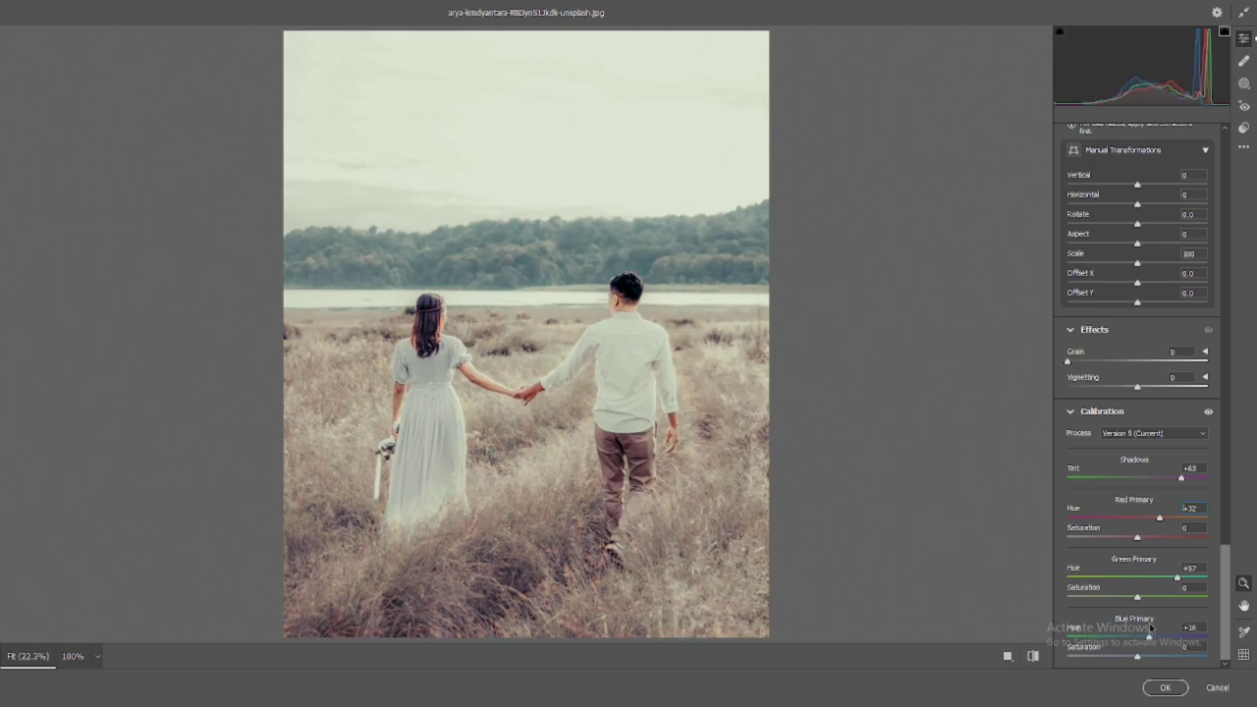
{"action": "double_click", "coordinate": [1189, 627]}
{"action": "type", "text": "0"}
{"action": "mouse_move", "coordinate": [1175, 576]}
{"action": "left_mouse_down"}
{"action": "mouse_move", "coordinate": [1186, 579]}
{"action": "mouse_move", "coordinate": [1168, 581]}
{"action": "left_mouse_up"}
{"action": "mouse_move", "coordinate": [1135, 627]}
{"action": "left_mouse_down"}
{"action": "mouse_move", "coordinate": [1122, 625]}
{"action": "mouse_move", "coordinate": [1134, 622]}
{"action": "left_mouse_up"}
- Build a faded RGB point-curve S-shape with blacks lifted to 53 and whites capped at 212
{"action": "scroll", "coordinate": [1134, 541], "scroll_direction": "up", "scroll_amount": 5}
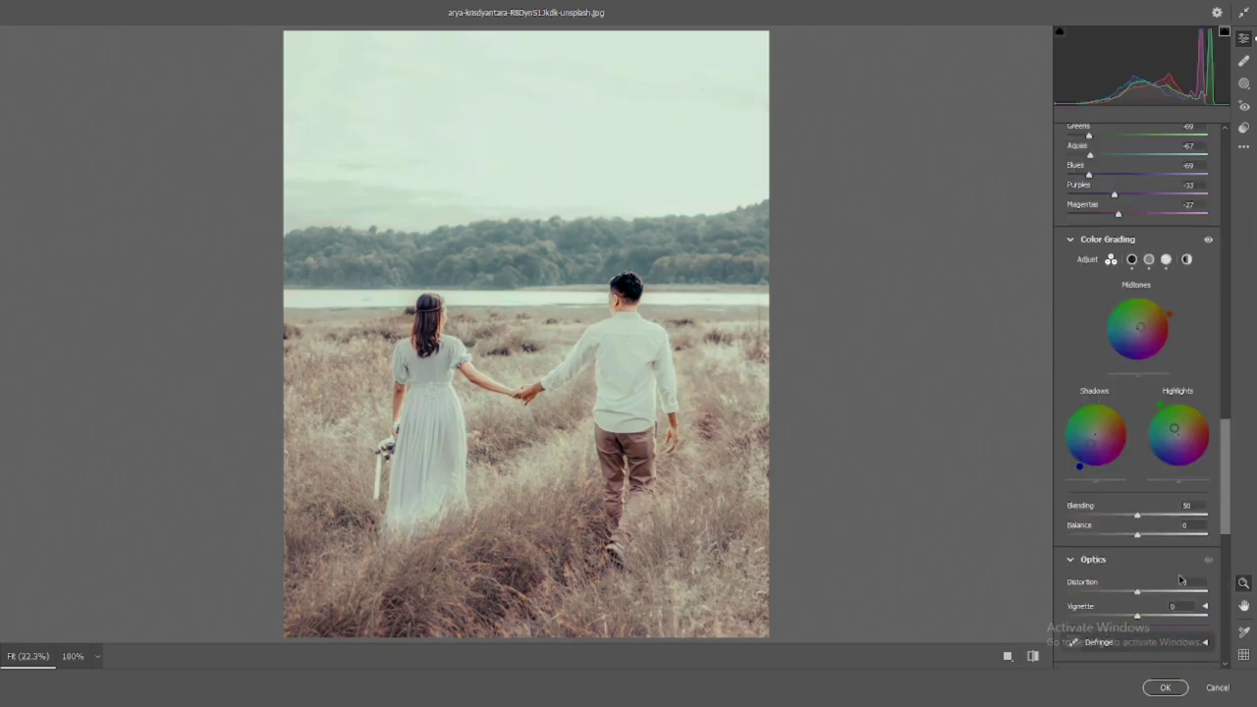
{"action": "scroll", "coordinate": [1119, 314], "scroll_direction": "up", "scroll_amount": 5}
{"action": "scroll", "coordinate": [1114, 294], "scroll_direction": "up", "scroll_amount": 5}
{"action": "left_click", "coordinate": [1113, 287]}
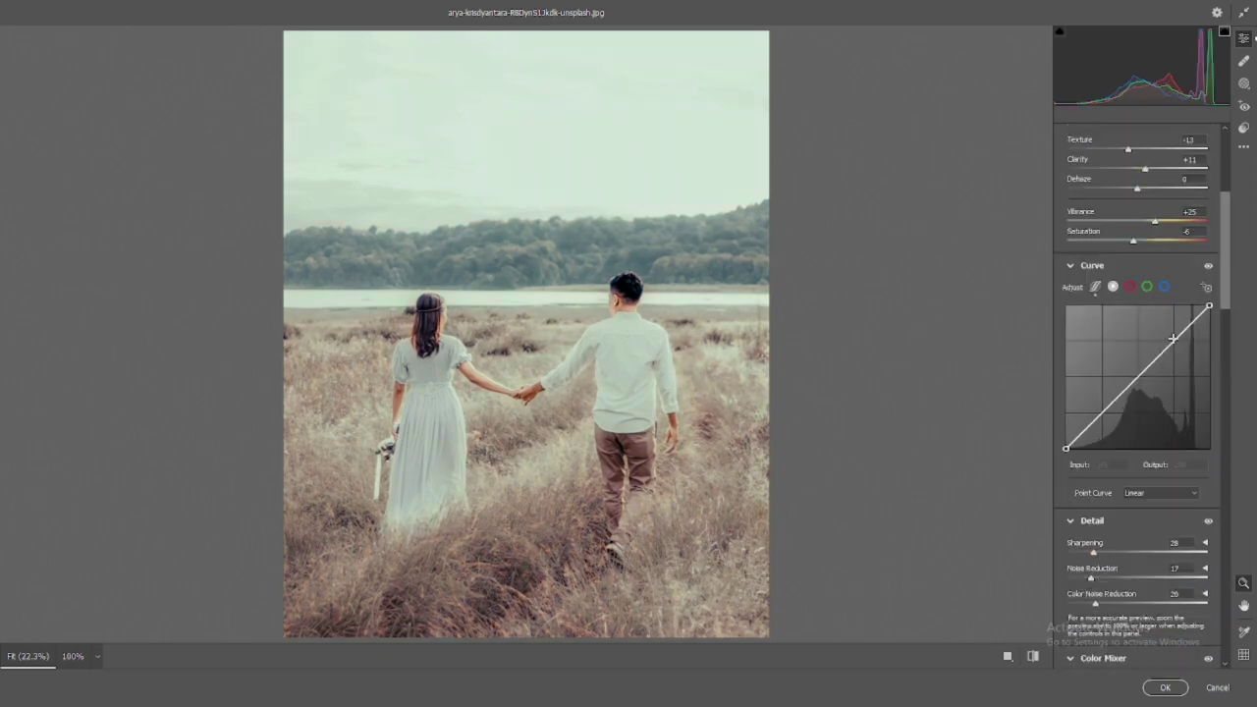
{"action": "left_click_drag", "start_coordinate": [1172, 338], "coordinate": [1163, 344]}
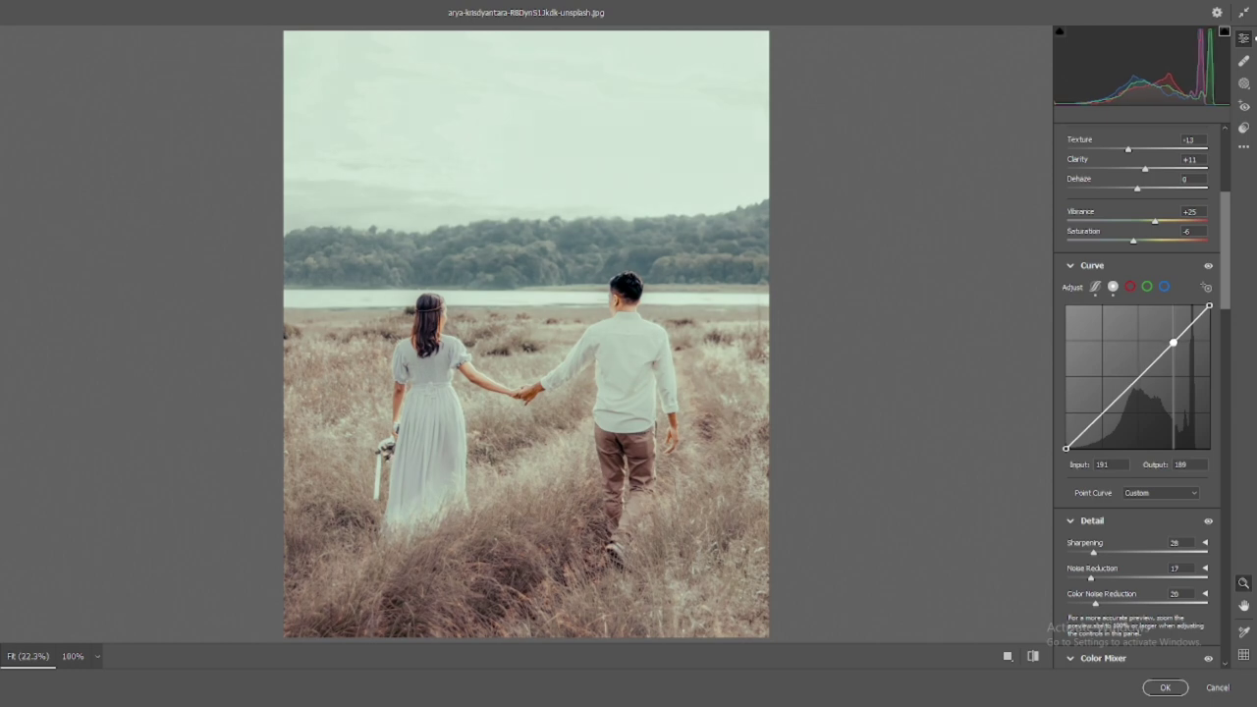
{"action": "left_click", "coordinate": [1139, 378]}
{"action": "left_click", "coordinate": [1101, 411]}
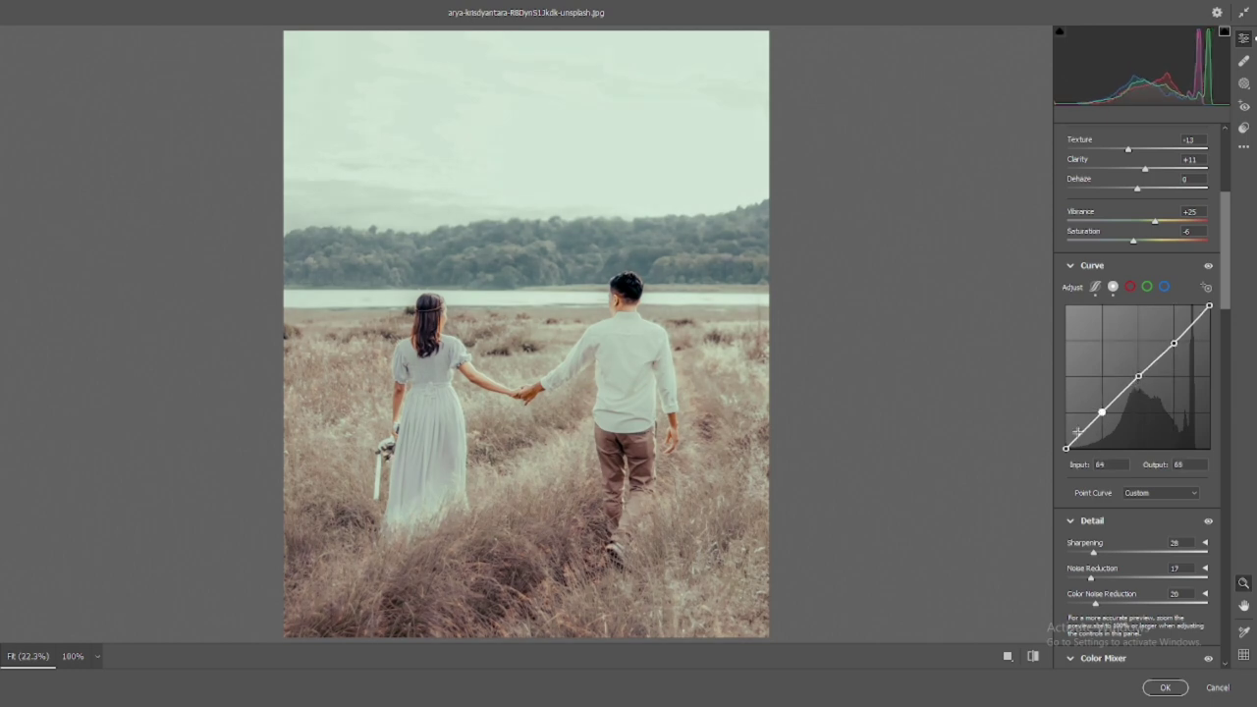
{"action": "left_click_drag", "start_coordinate": [1065, 449], "coordinate": [1066, 424]}
{"action": "mouse_move", "coordinate": [1138, 377]}
{"action": "left_mouse_down"}
{"action": "mouse_move", "coordinate": [1174, 340]}
{"action": "mouse_move", "coordinate": [1208, 330]}
{"action": "left_mouse_up"}
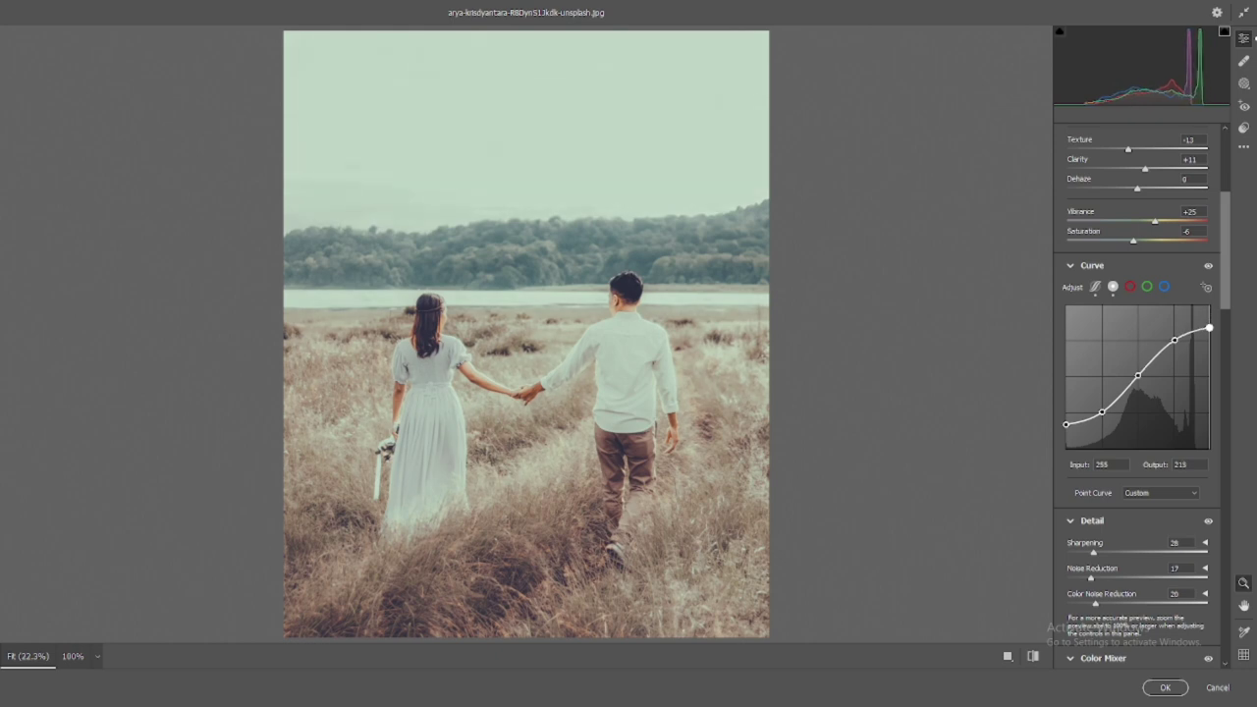
- Add points to the Blue channel curve and pull blue down in the highlights
{"action": "left_click", "coordinate": [1131, 287]}
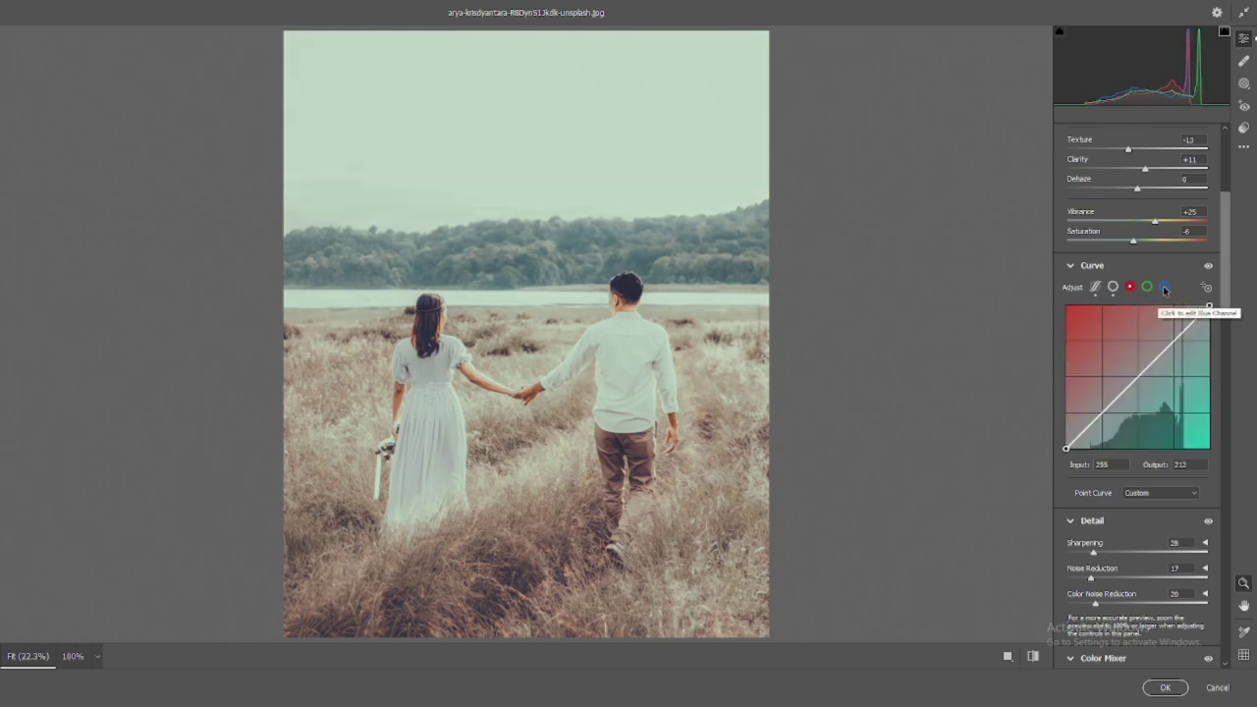
{"action": "left_click", "coordinate": [1173, 340]}
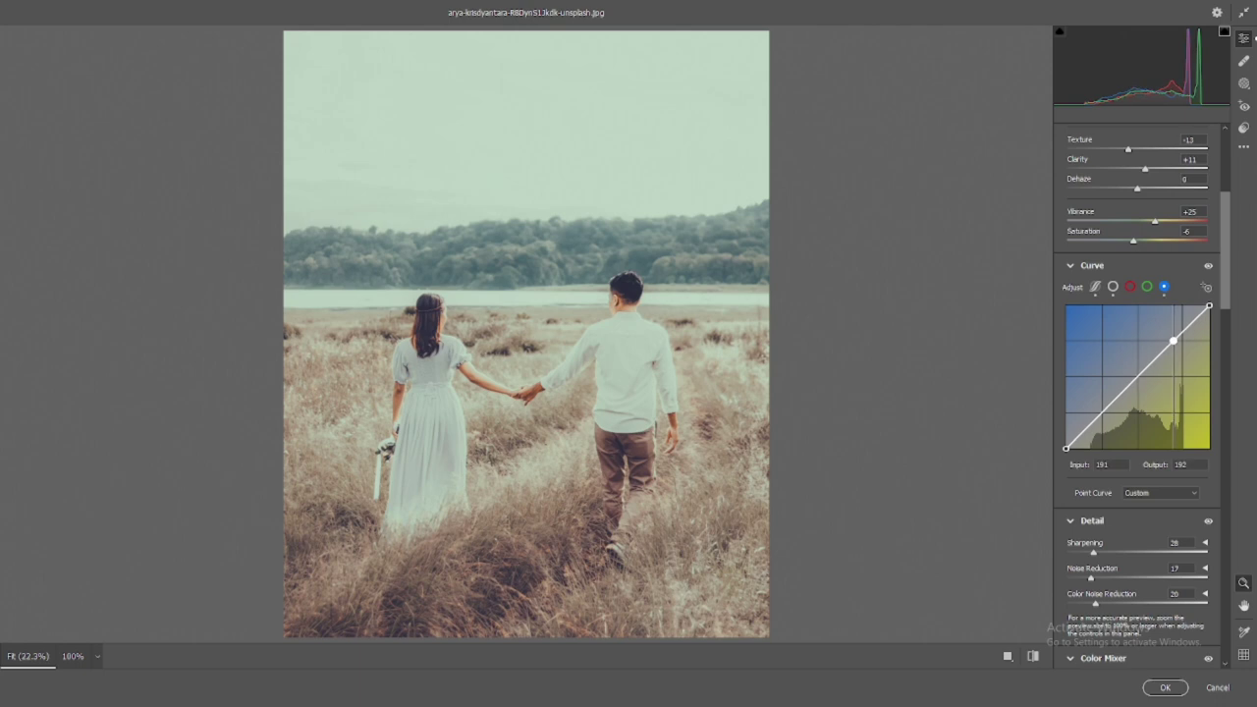
{"action": "left_click", "coordinate": [1137, 375]}
{"action": "left_click", "coordinate": [1101, 411]}
{"action": "mouse_move", "coordinate": [1065, 448]}
{"action": "left_mouse_down"}
{"action": "mouse_move", "coordinate": [1068, 432]}
{"action": "mouse_move", "coordinate": [1065, 449]}
{"action": "mouse_move", "coordinate": [1091, 466]}
{"action": "mouse_move", "coordinate": [1066, 433]}
{"action": "mouse_move", "coordinate": [1065, 449]}
{"action": "left_mouse_up"}
{"action": "left_click", "coordinate": [1090, 433]}
{"action": "left_click_drag", "start_coordinate": [1172, 340], "coordinate": [1171, 339]}
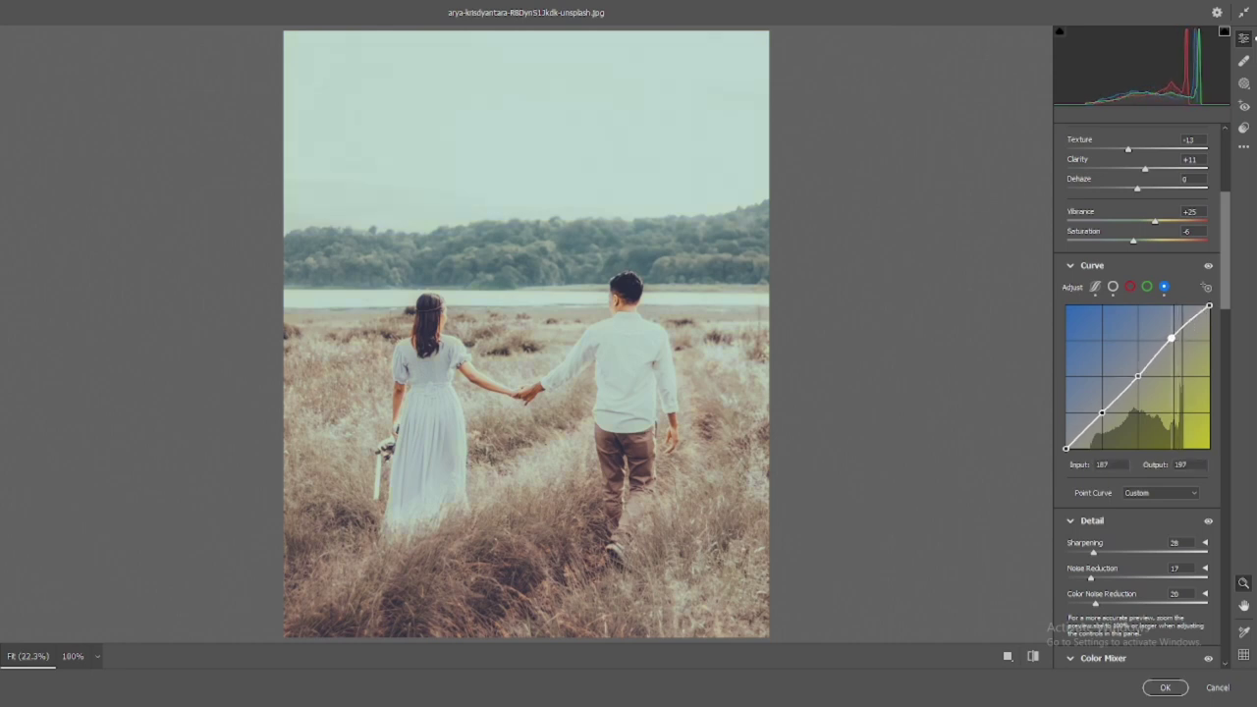
{"action": "left_click_drag", "start_coordinate": [1171, 339], "coordinate": [1175, 340]}
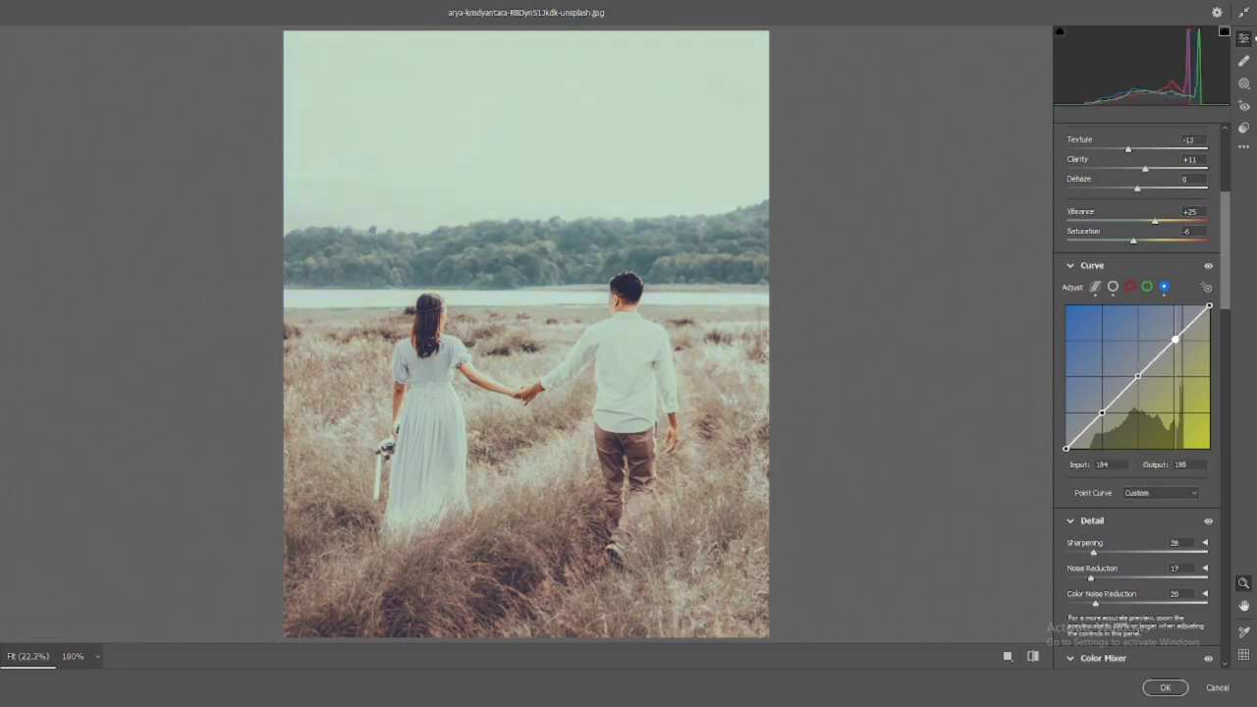
- Add points to the Green channel curve and lift green in the shadows
{"action": "left_click", "coordinate": [1146, 285]}
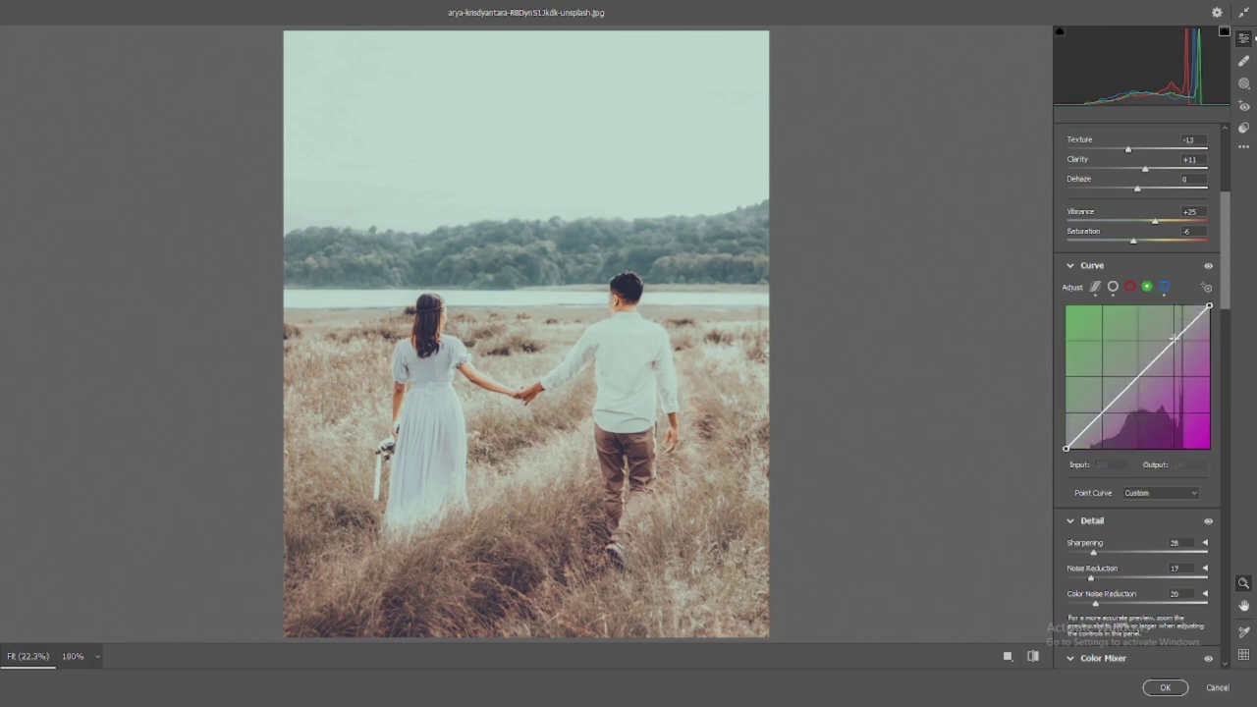
{"action": "left_click", "coordinate": [1173, 338]}
{"action": "left_click", "coordinate": [1101, 410]}
{"action": "mouse_move", "coordinate": [1066, 449]}
{"action": "left_mouse_down"}
{"action": "mouse_move", "coordinate": [1066, 421]}
{"action": "mouse_move", "coordinate": [1066, 432]}
{"action": "left_mouse_up"}
{"action": "left_click_drag", "start_coordinate": [1174, 340], "coordinate": [1173, 338]}
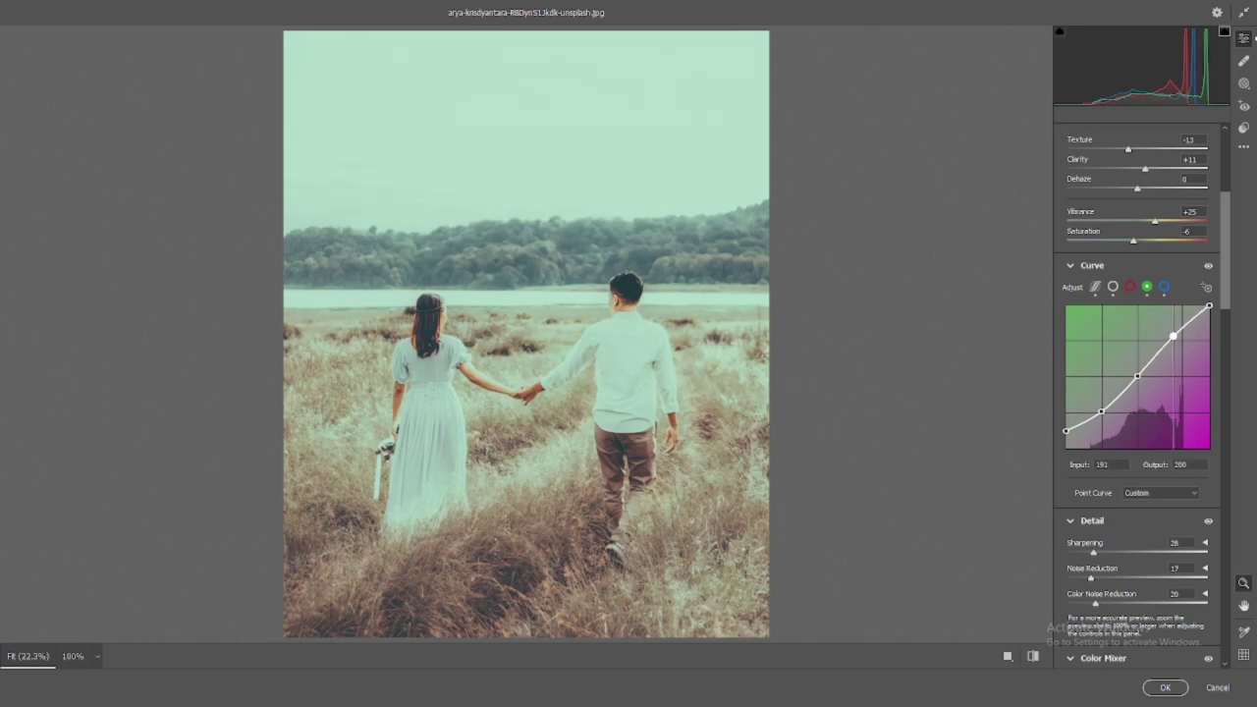
- Lift the Red curve's black point to output 23, then lower Saturation to -10
{"action": "left_click", "coordinate": [1129, 286]}
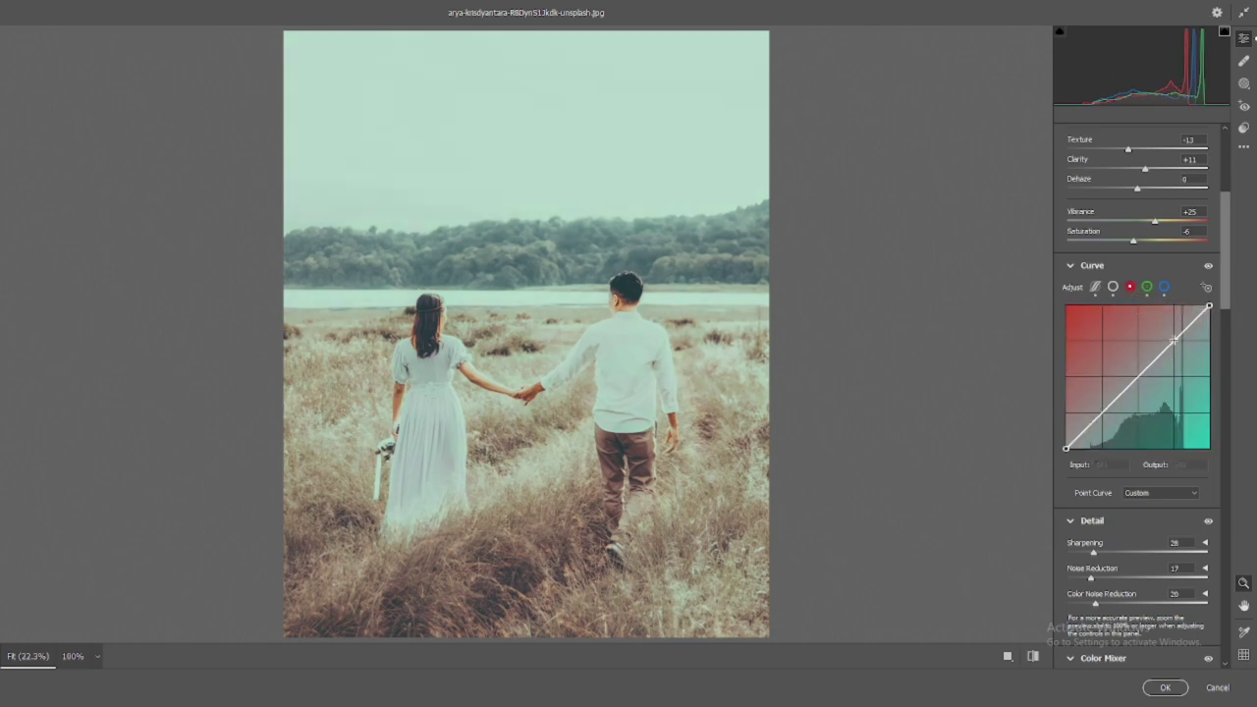
{"action": "left_click", "coordinate": [1138, 374]}
{"action": "left_click", "coordinate": [1102, 412]}
{"action": "mouse_move", "coordinate": [1066, 449]}
{"action": "left_mouse_down"}
{"action": "mouse_move", "coordinate": [1066, 425]}
{"action": "mouse_move", "coordinate": [1093, 449]}
{"action": "mouse_move", "coordinate": [1066, 435]}
{"action": "left_mouse_up"}
{"action": "left_click", "coordinate": [1173, 340]}
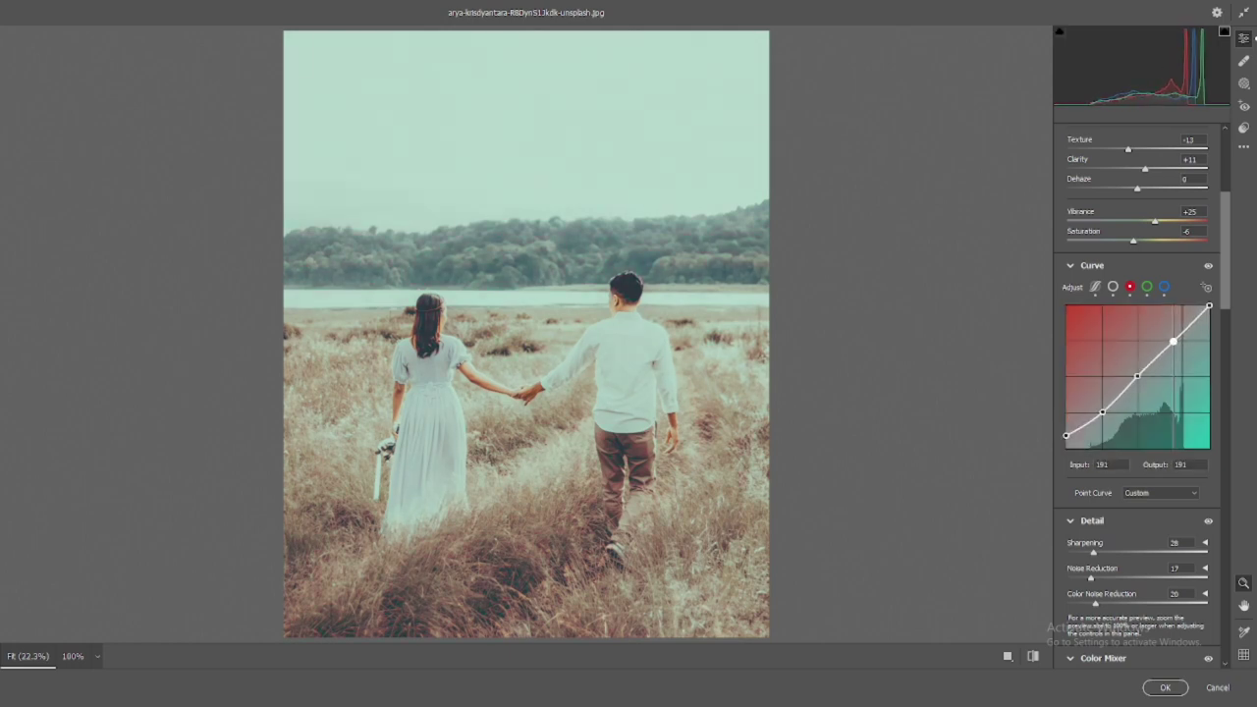
{"action": "left_click_drag", "start_coordinate": [1175, 342], "coordinate": [1208, 333]}
{"action": "left_click", "coordinate": [1112, 286]}
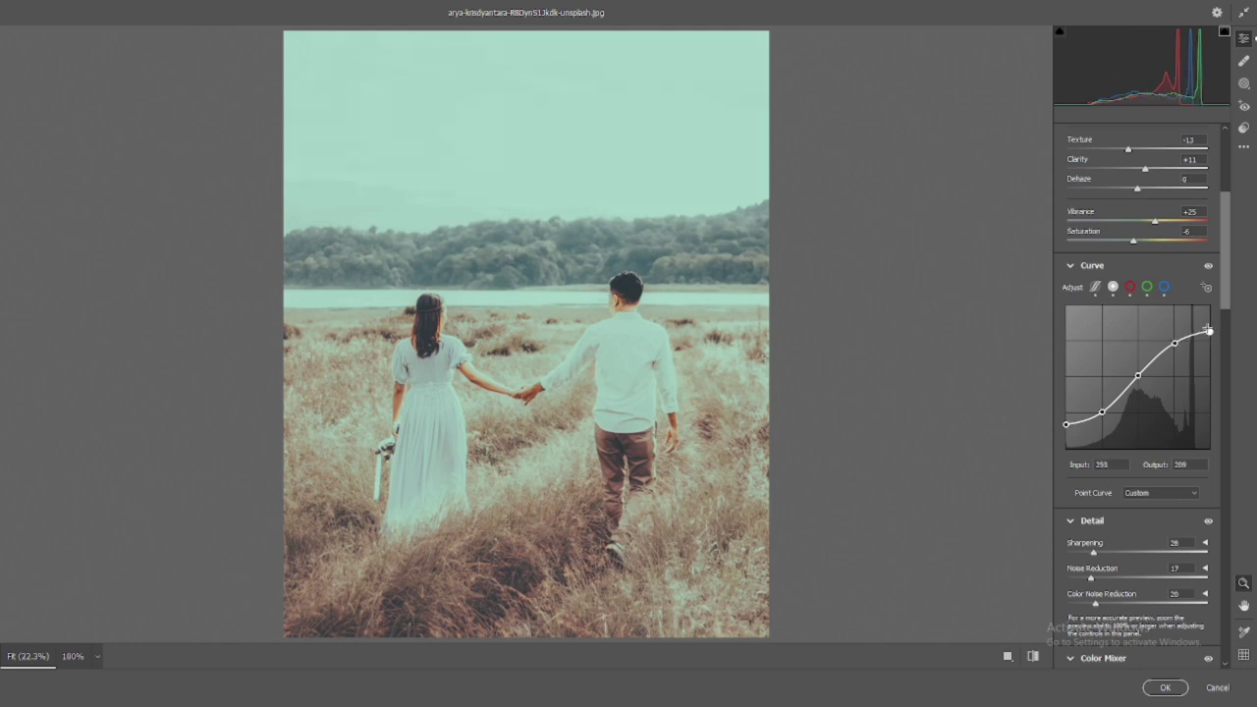
{"action": "left_click_drag", "start_coordinate": [1135, 241], "coordinate": [1132, 243]}
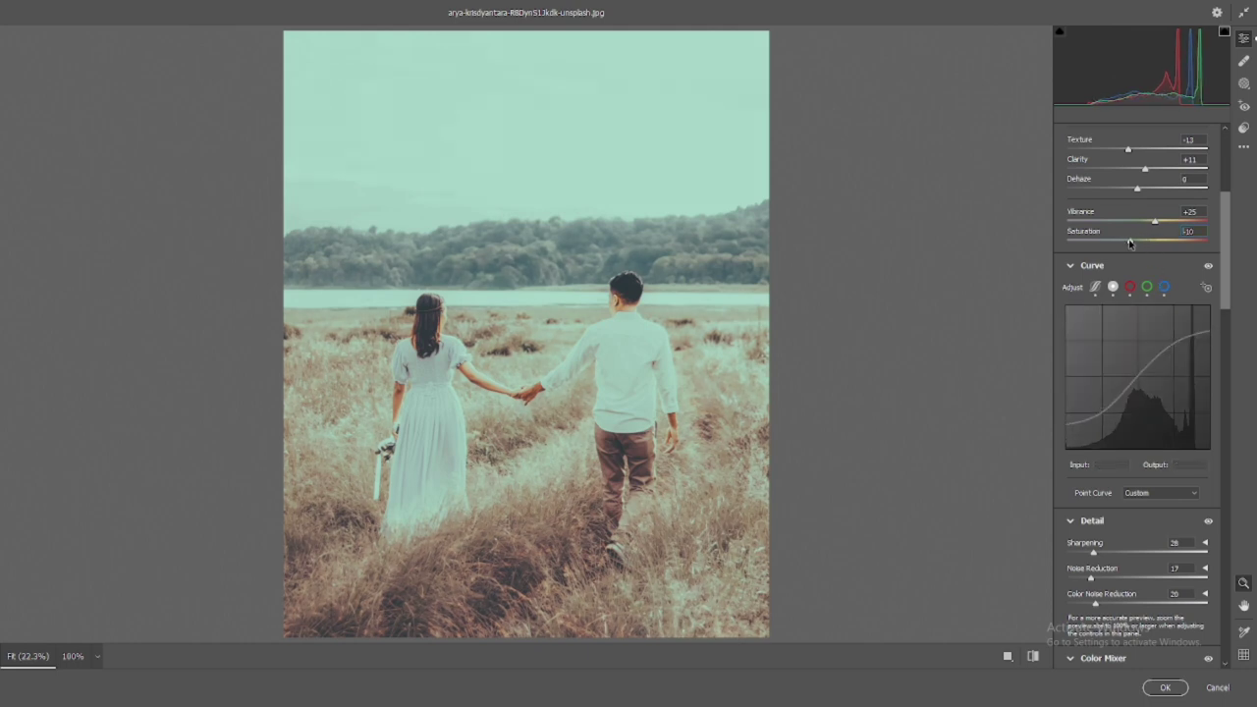
- Push the Shadows wheel toward blue and set Midtones to a subtle teal-green, H 151, S 12
{"action": "scroll", "coordinate": [1100, 319], "scroll_direction": "up", "scroll_amount": 5}
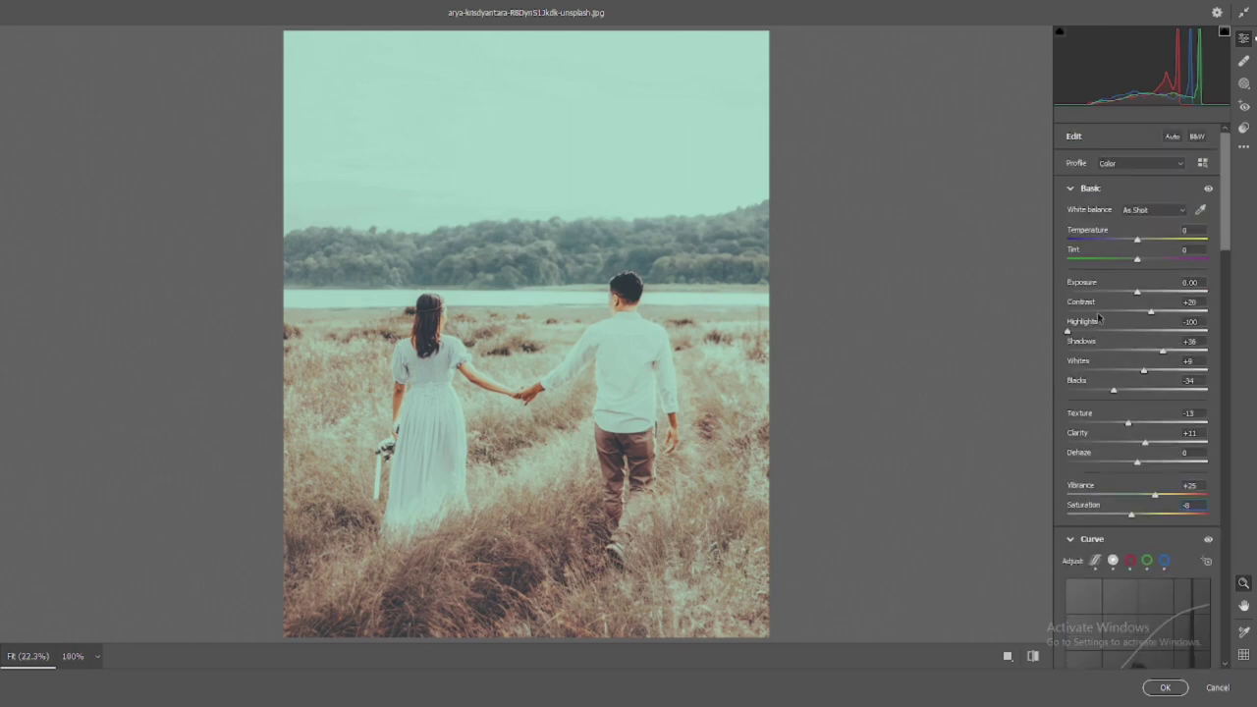
{"action": "scroll", "coordinate": [1139, 374], "scroll_direction": "down", "scroll_amount": 10}
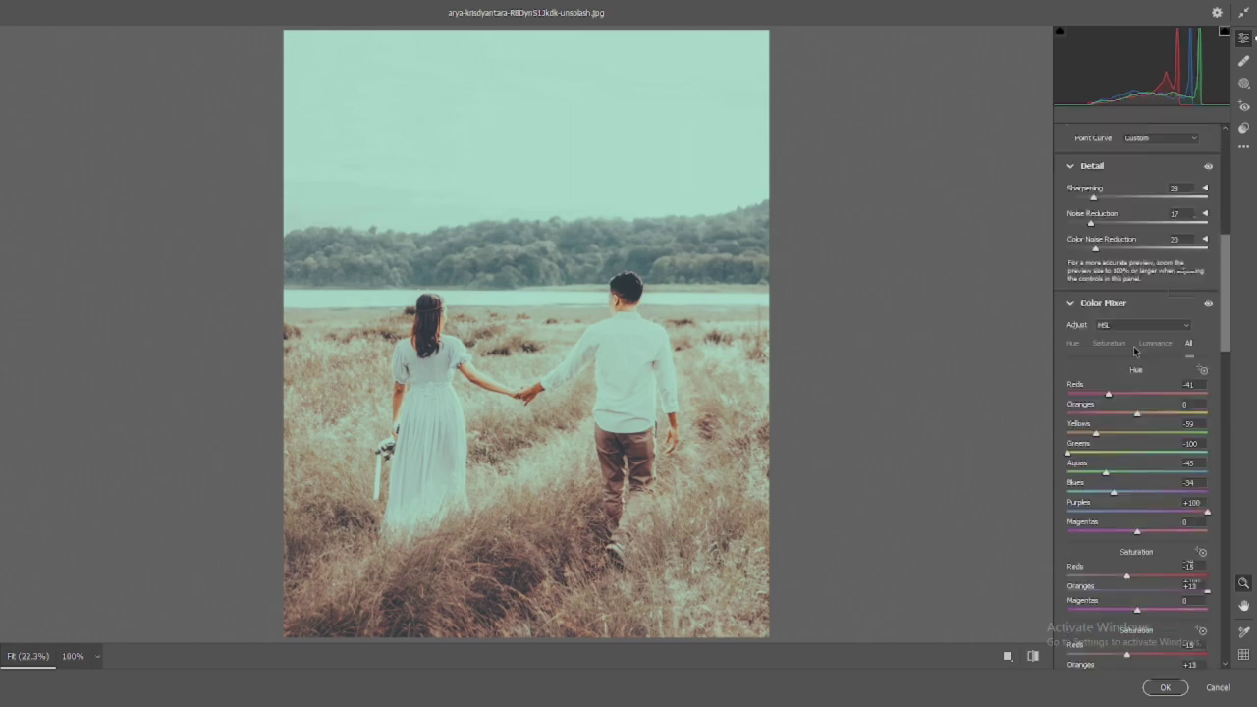
{"action": "scroll", "coordinate": [1129, 374], "scroll_direction": "down", "scroll_amount": 5}
{"action": "scroll", "coordinate": [1118, 375], "scroll_direction": "up", "scroll_amount": 3}
{"action": "scroll", "coordinate": [1117, 375], "scroll_direction": "up", "scroll_amount": 2}
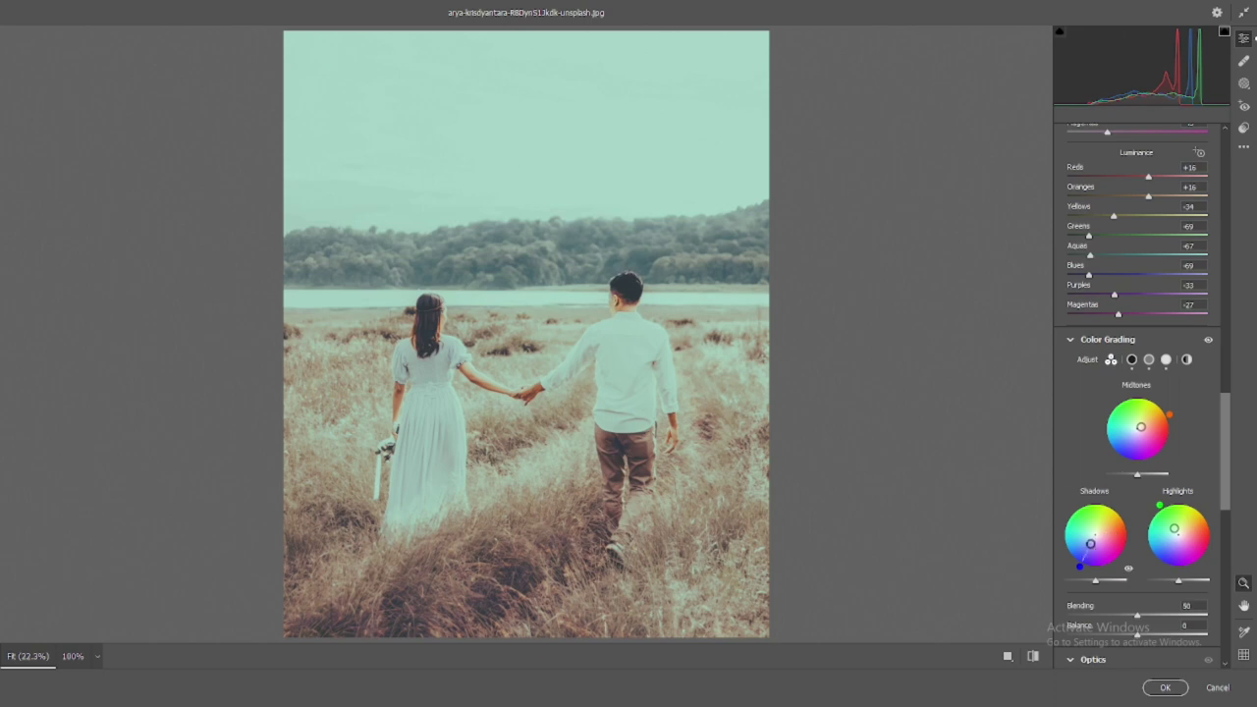
{"action": "left_click_drag", "start_coordinate": [1090, 543], "coordinate": [1088, 547]}
{"action": "mouse_move", "coordinate": [1141, 427]}
{"action": "left_mouse_down"}
{"action": "mouse_move", "coordinate": [1119, 398]}
{"action": "mouse_move", "coordinate": [1133, 423]}
{"action": "mouse_move", "coordinate": [1170, 403]}
{"action": "mouse_move", "coordinate": [1168, 390]}
{"action": "mouse_move", "coordinate": [1100, 386]}
{"action": "left_mouse_up"}
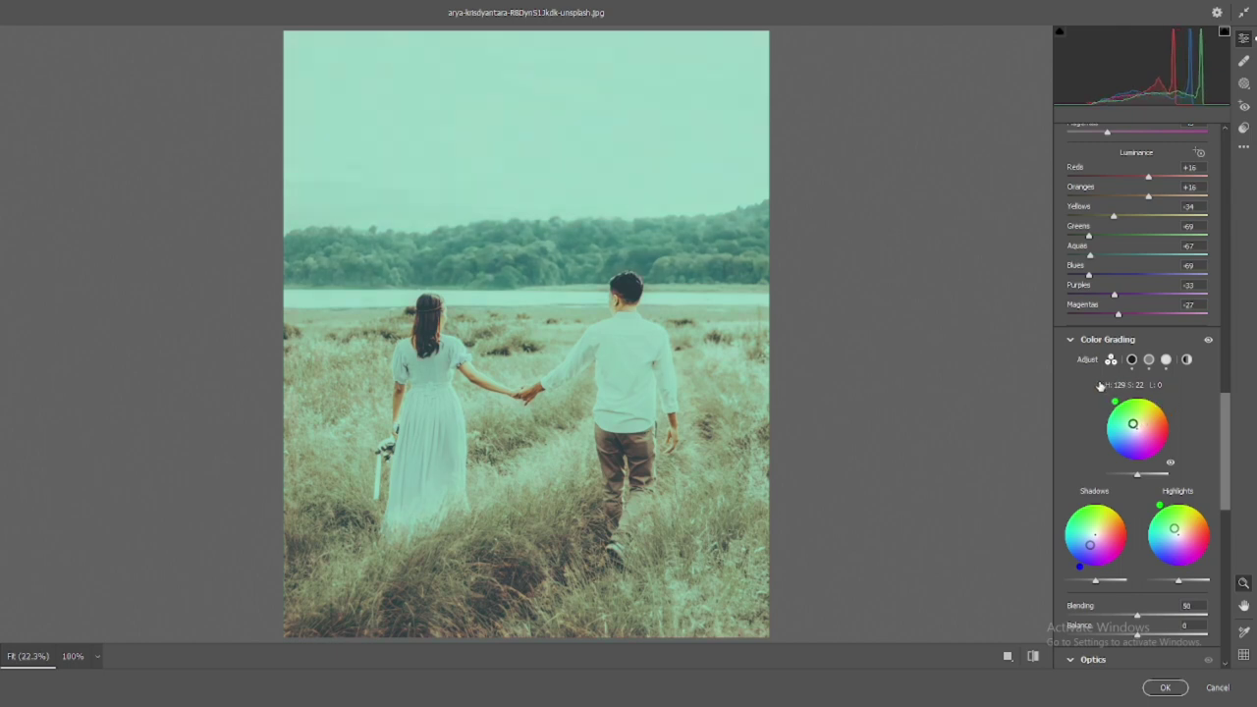
{"action": "mouse_move", "coordinate": [1132, 425]}
{"action": "left_mouse_down"}
{"action": "mouse_move", "coordinate": [1127, 395]}
{"action": "mouse_move", "coordinate": [1097, 410]}
{"action": "left_mouse_up"}
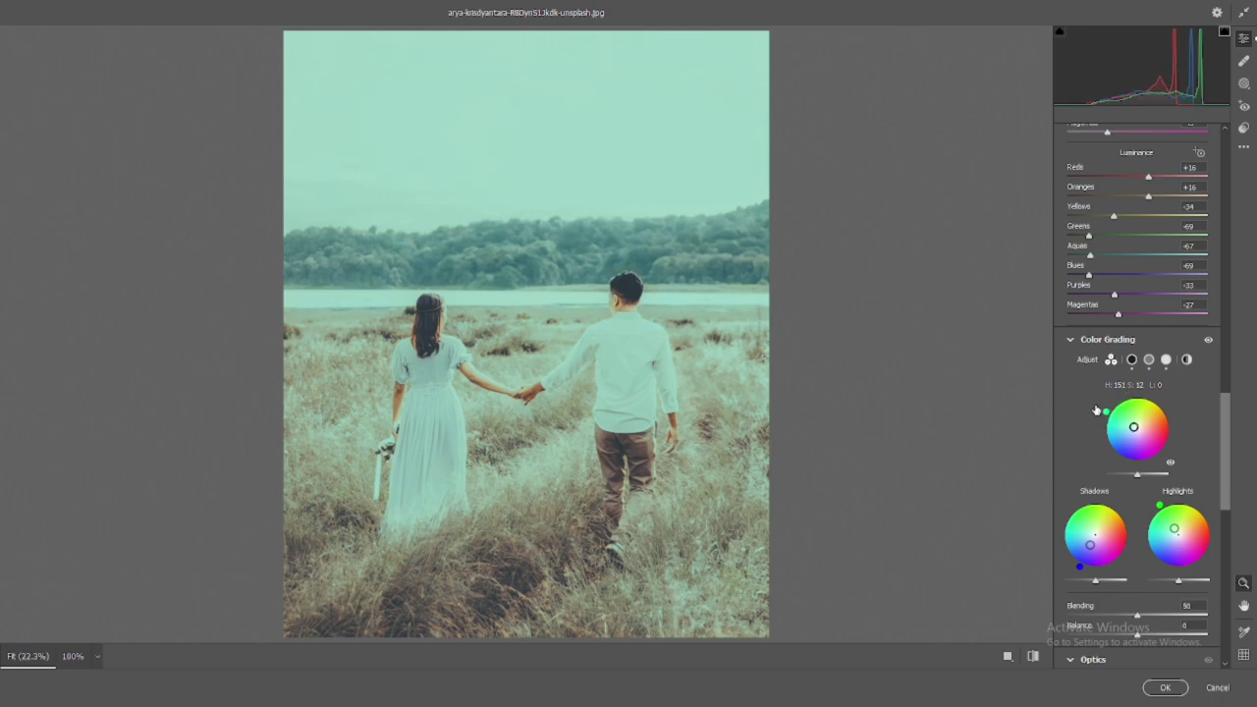
- Toggle the before/after view to compare the grade with the original
{"action": "left_click", "coordinate": [1033, 656]}
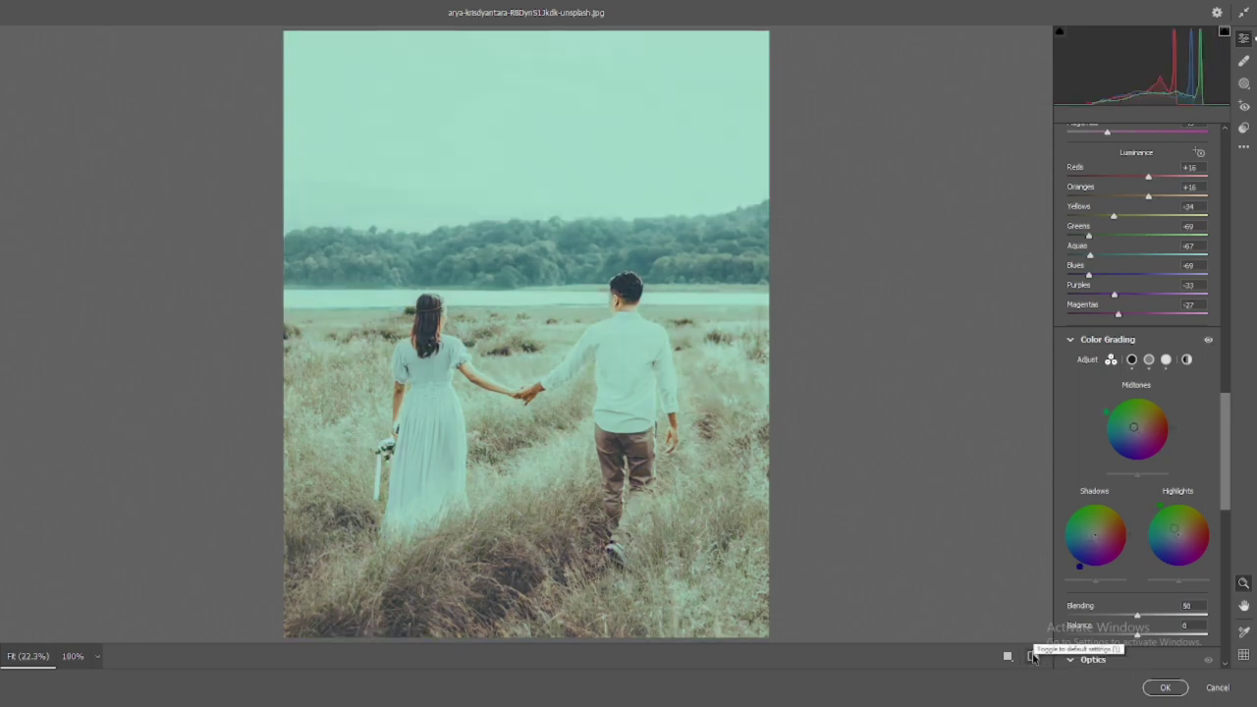
{"action": "left_click", "coordinate": [1033, 656]}
{"action": "left_click", "coordinate": [1033, 656]}
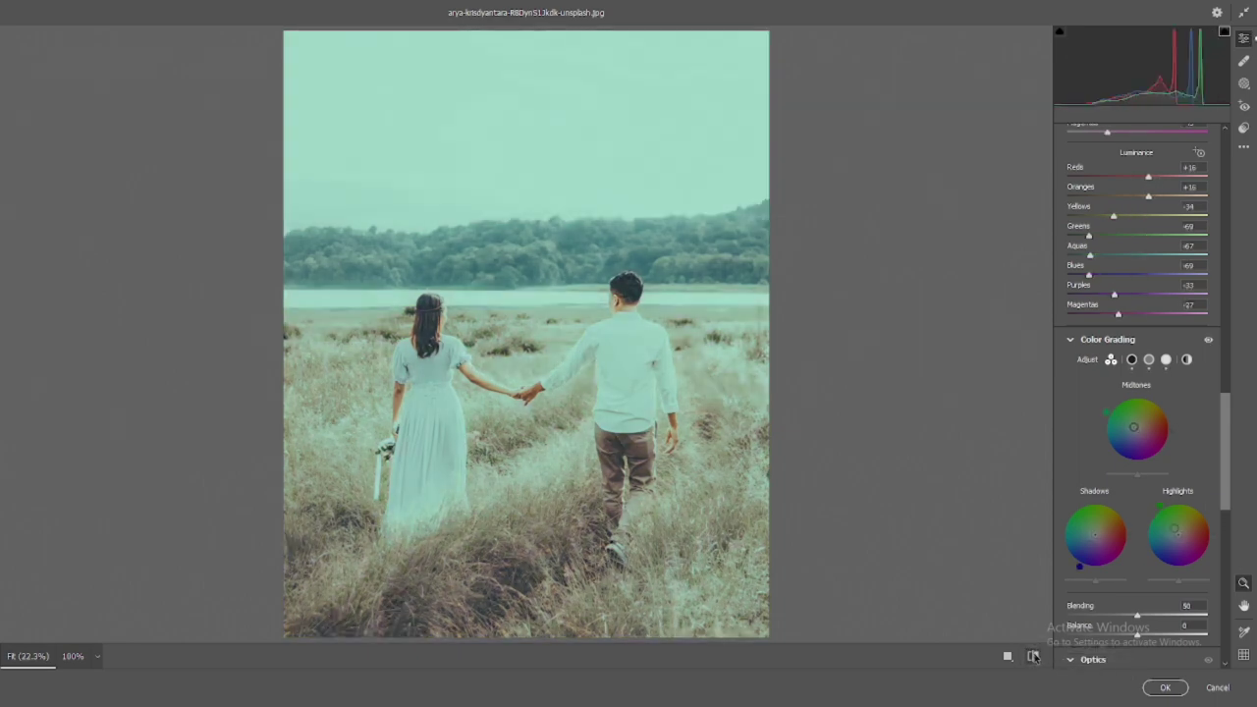
{"action": "left_click", "coordinate": [1033, 656]}
- Lower the Calibration Red Primary Hue and compare the final grade again
{"action": "scroll", "coordinate": [1162, 491], "scroll_direction": "down", "scroll_amount": 10}
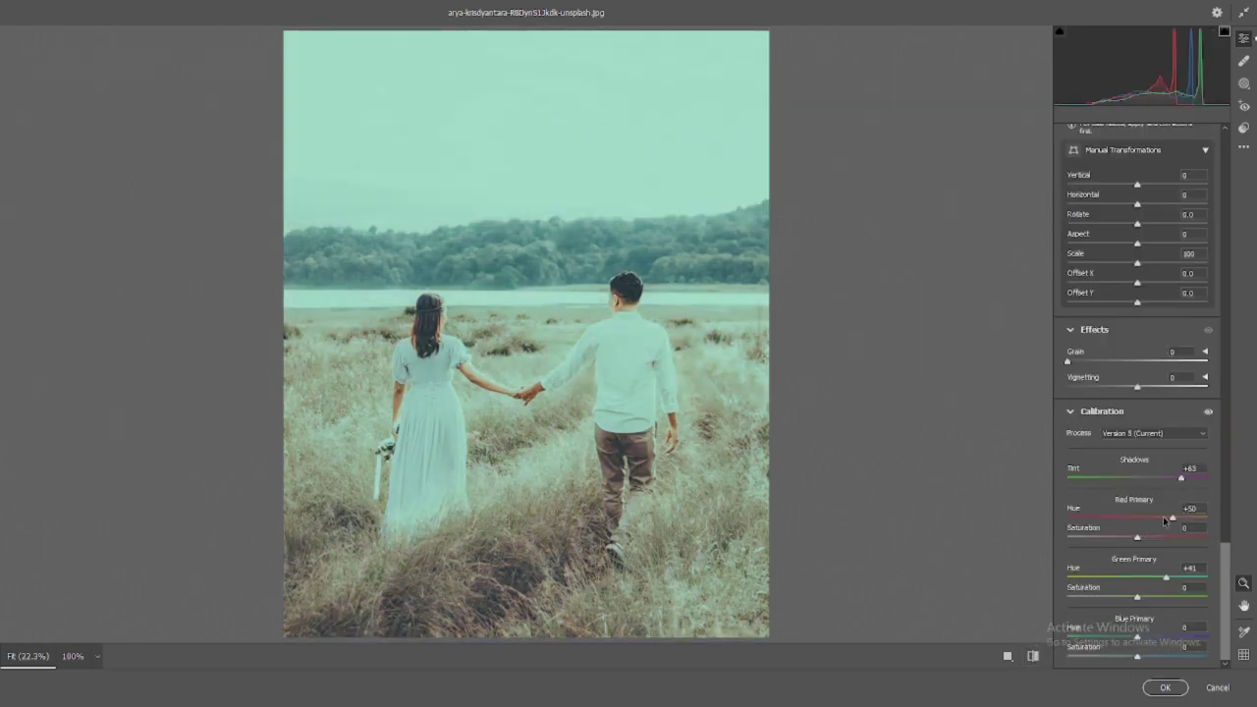
{"action": "left_click_drag", "start_coordinate": [1207, 518], "coordinate": [1193, 519]}
{"action": "left_click", "coordinate": [1041, 654]}
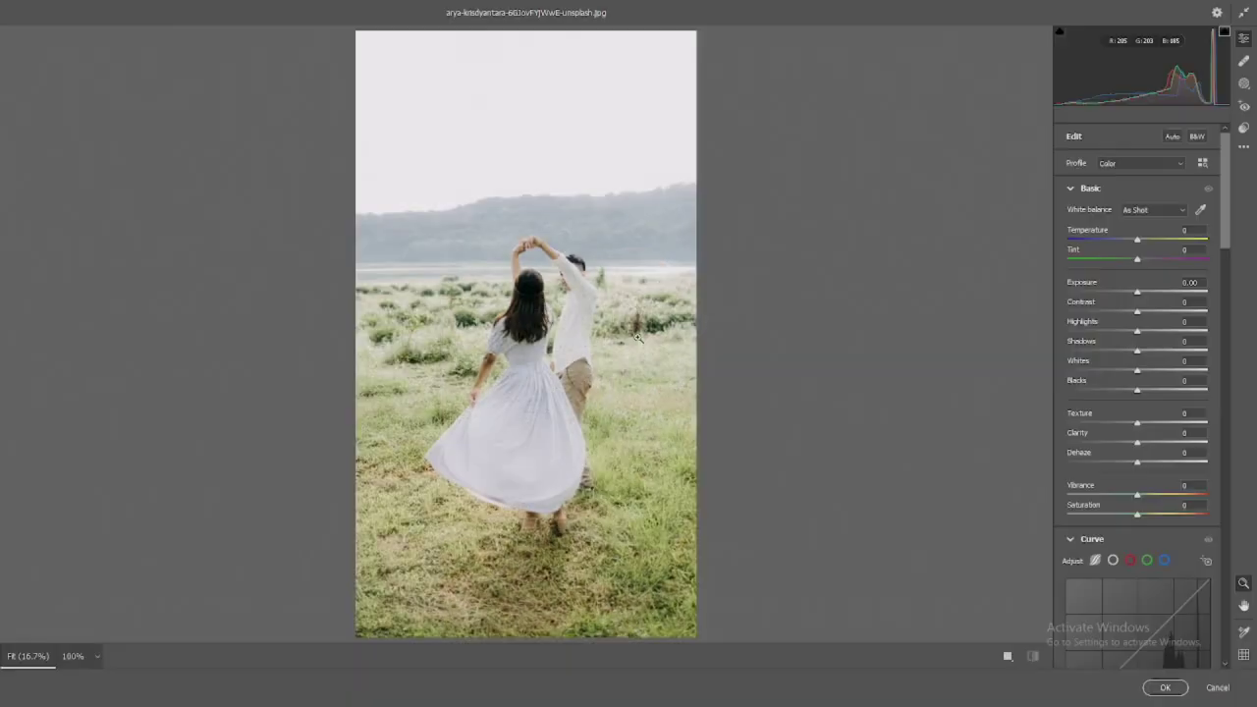
- Apply the previous teal grade (Highlights -100, Contrast +20) to the dancing-couple photo and compare with the original
{"action": "right_click", "coordinate": [617, 232]}
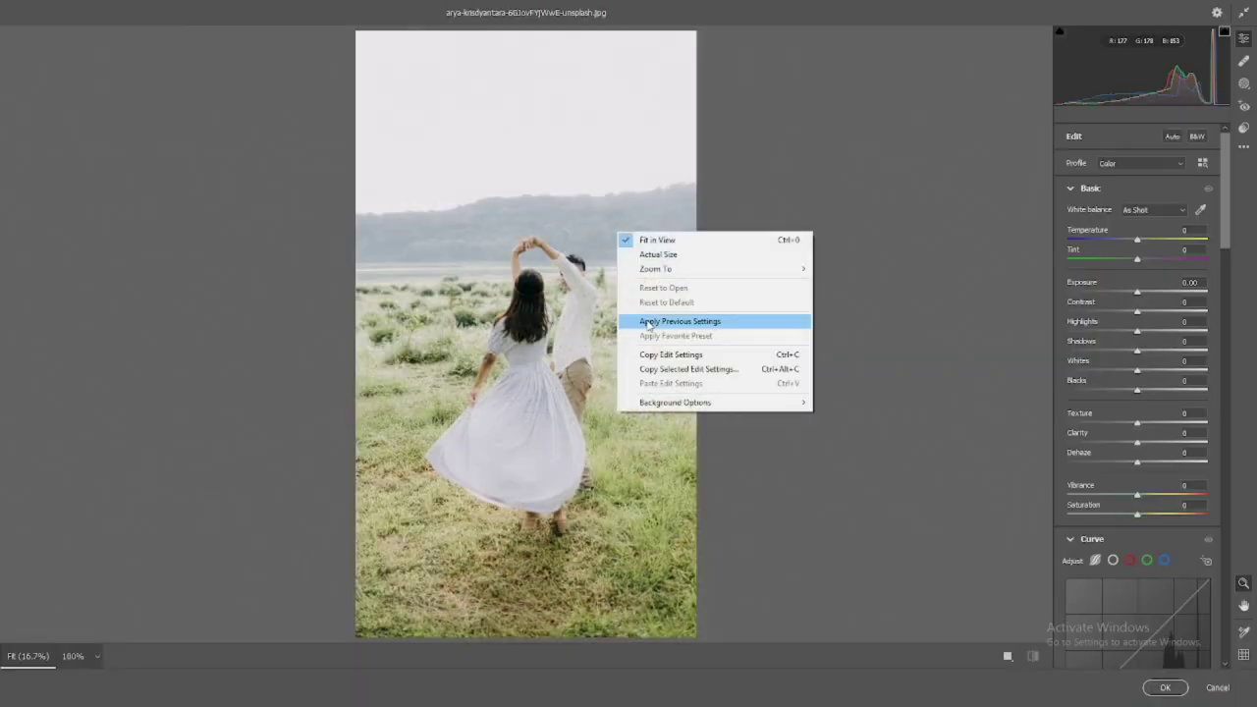
{"action": "left_click", "coordinate": [646, 320]}
{"action": "key", "text": "ctrl+z"}
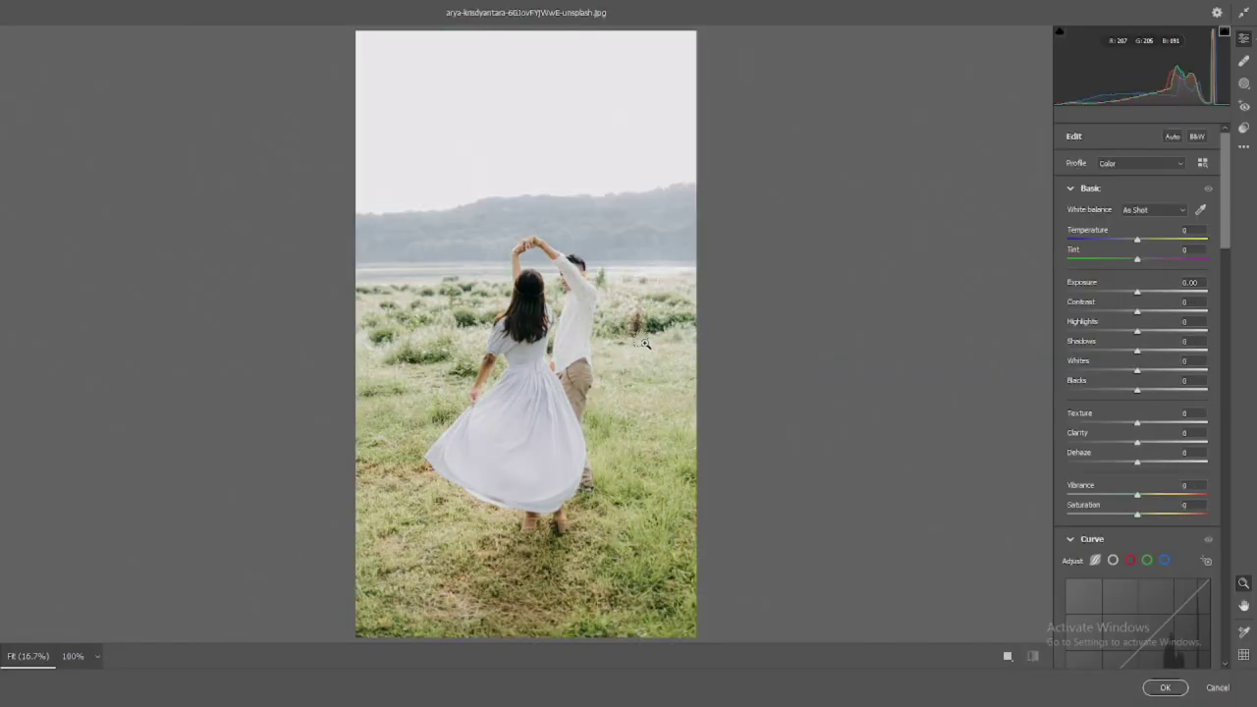
{"action": "right_click", "coordinate": [643, 341]}
{"action": "left_click", "coordinate": [677, 340]}
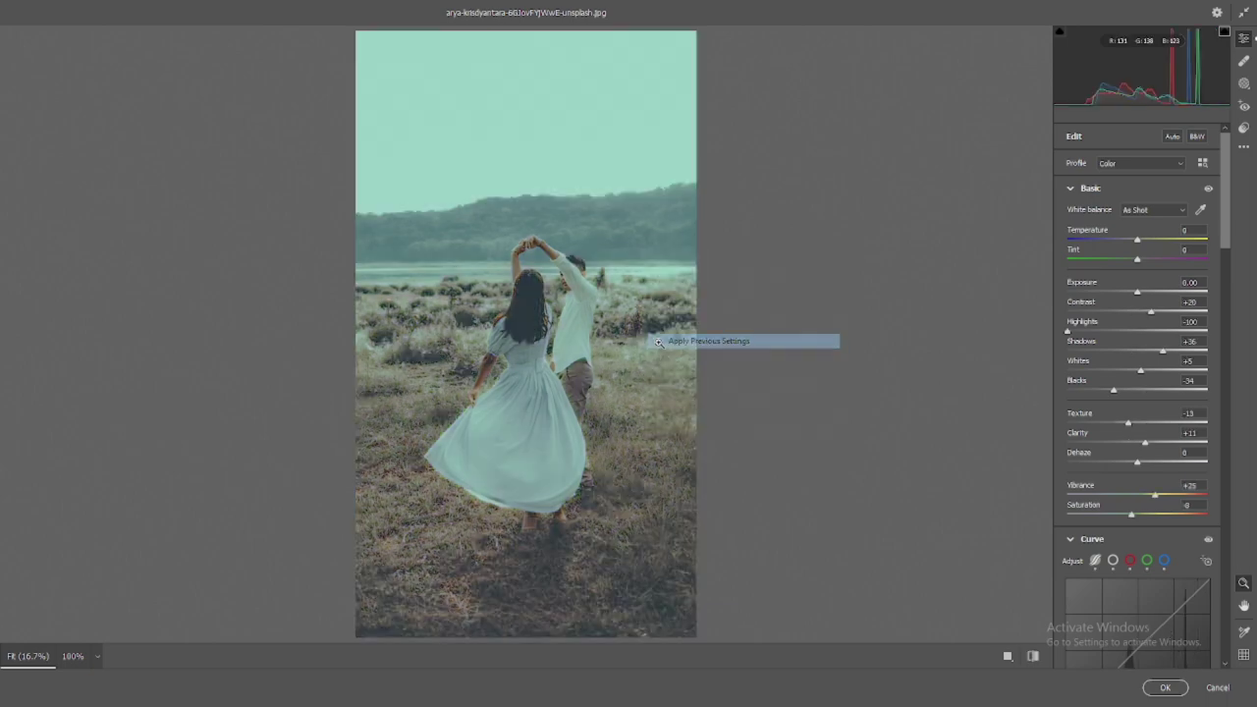
{"action": "left_click", "coordinate": [1032, 657]}
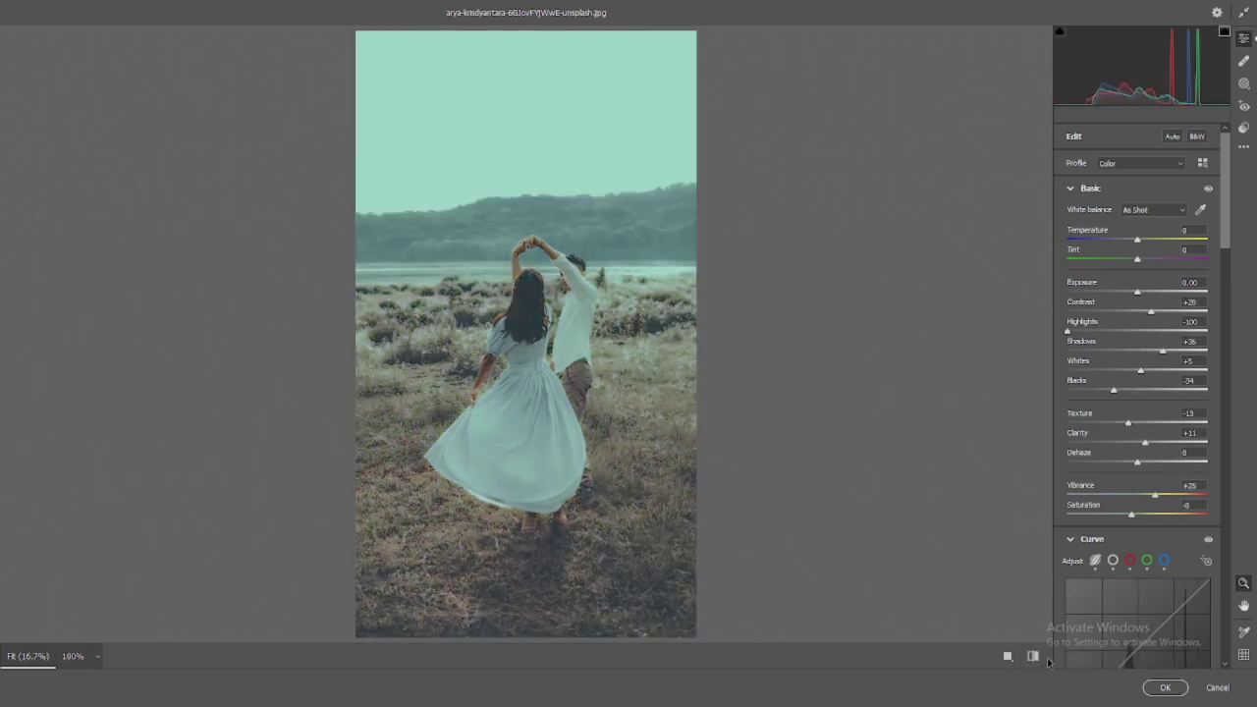